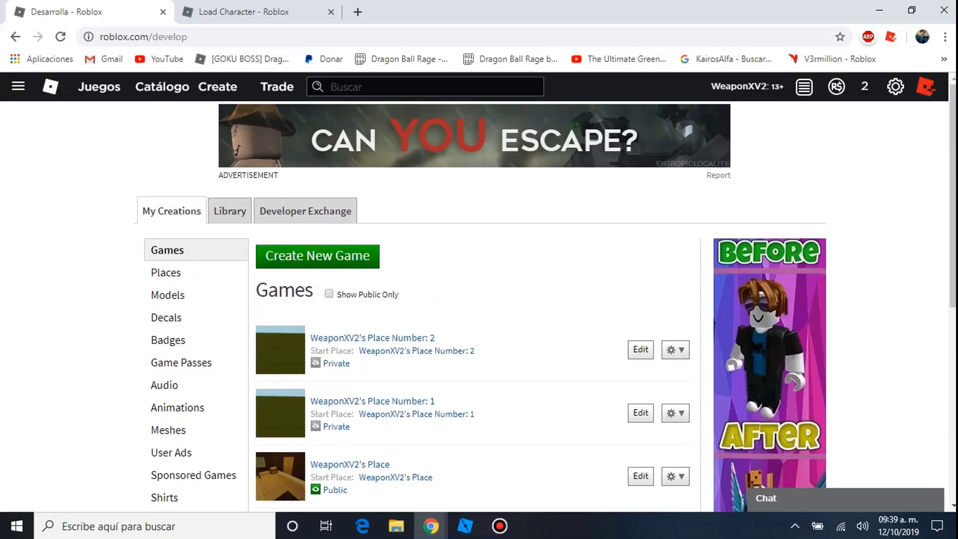
Open WeaponXV2's Place Number: 2 from My Creations > Games for editing in Roblox Studio.
{"action": "left_click", "coordinate": [641, 350]}
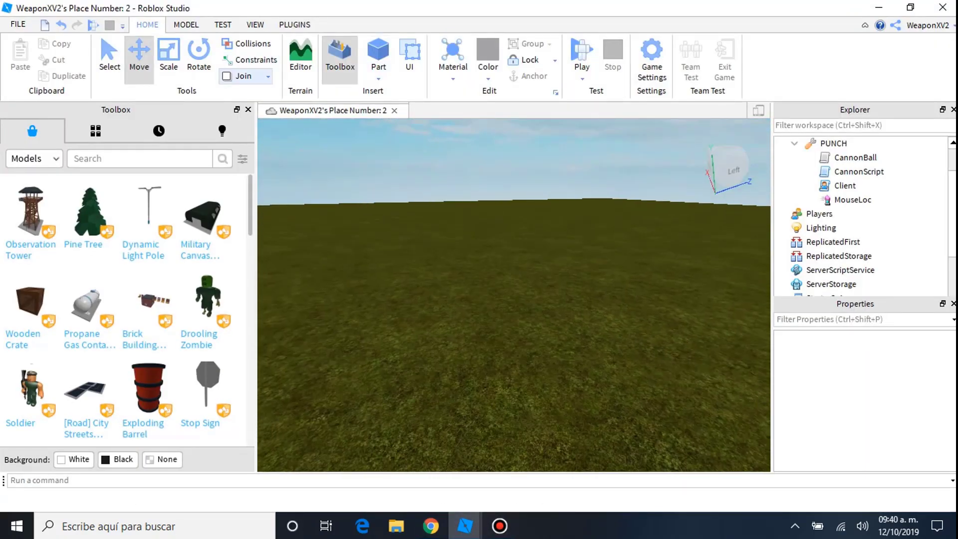
Open the Load Character plugin and replace the preset name with the account's username.
{"action": "left_click", "coordinate": [295, 25]}
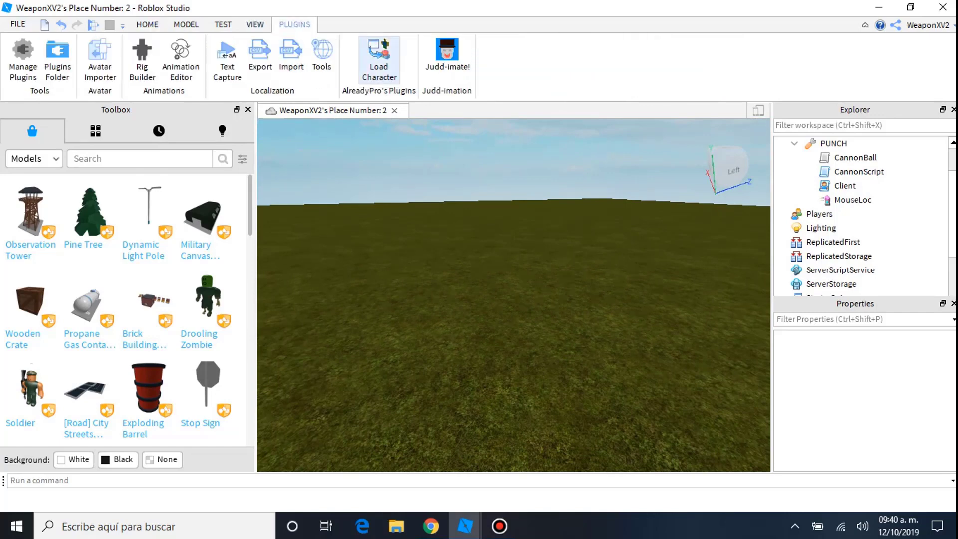
{"action": "left_click", "coordinate": [379, 58]}
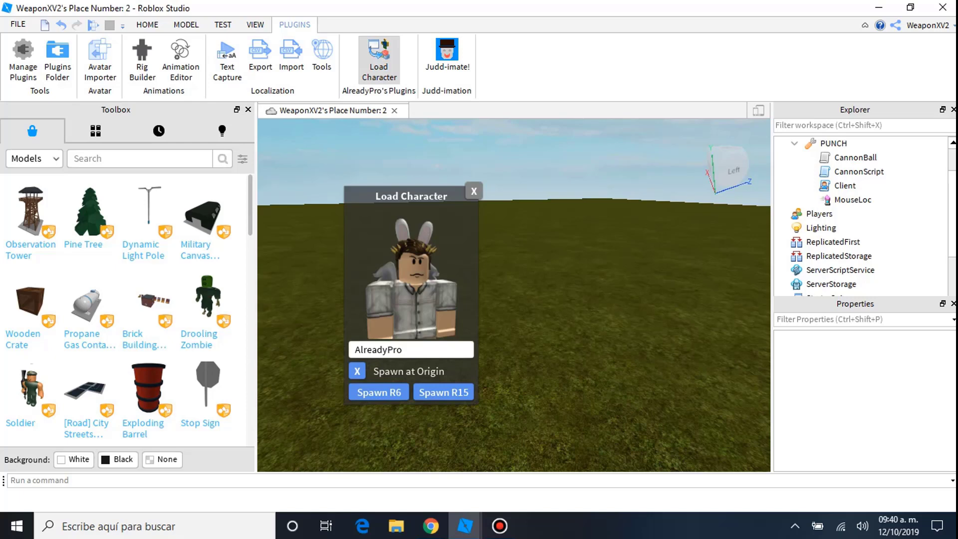
{"action": "key", "text": "BackSpace"}
{"action": "key", "text": "BackSpace"}
{"action": "key", "text": "BackSpace"}
{"action": "key", "text": "BackSpace"}
{"action": "key", "text": "BackSpace"}
{"action": "type", "text": "El"}
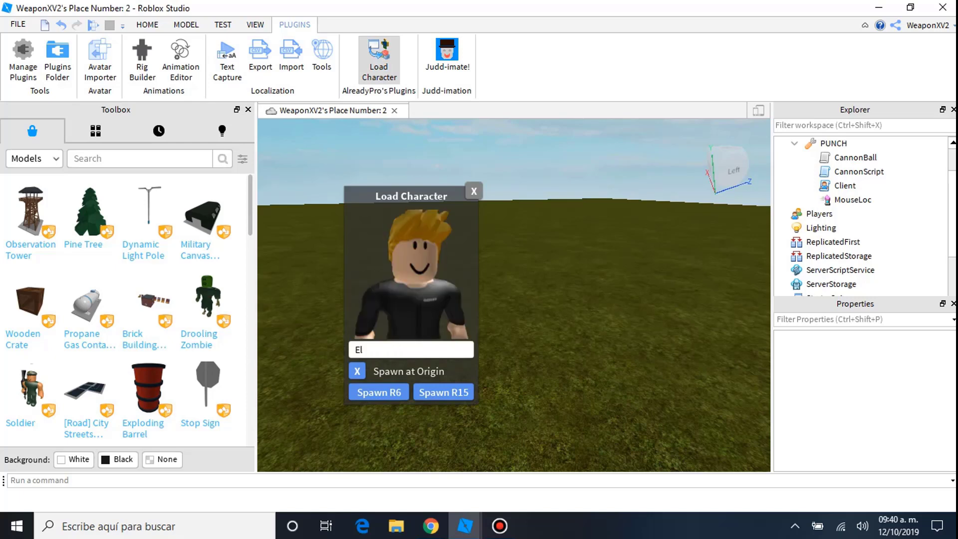
{"action": "key", "text": "BackSpace"}
{"action": "key", "text": "BackSpace"}
{"action": "type", "text": "Roblox"}
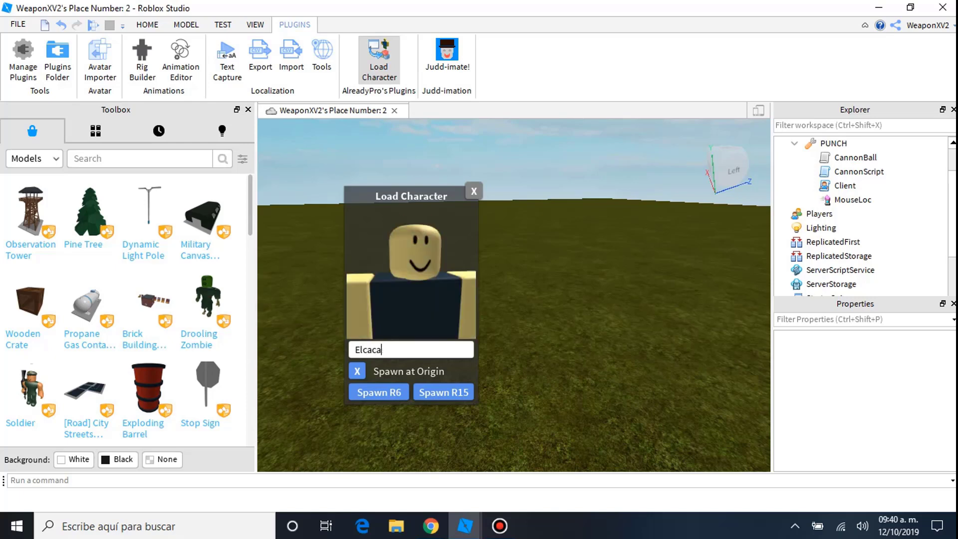
{"action": "key", "text": "BackSpace"}
{"action": "key", "text": "BackSpace"}
{"action": "key", "text": "BackSpace"}
{"action": "type", "text": "apo"}
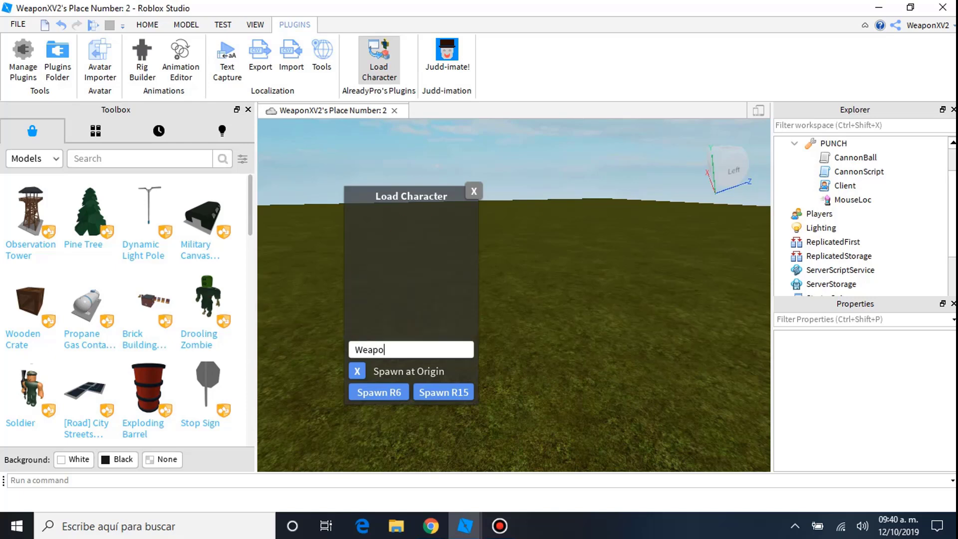
{"action": "type", "text": "nxv2"}
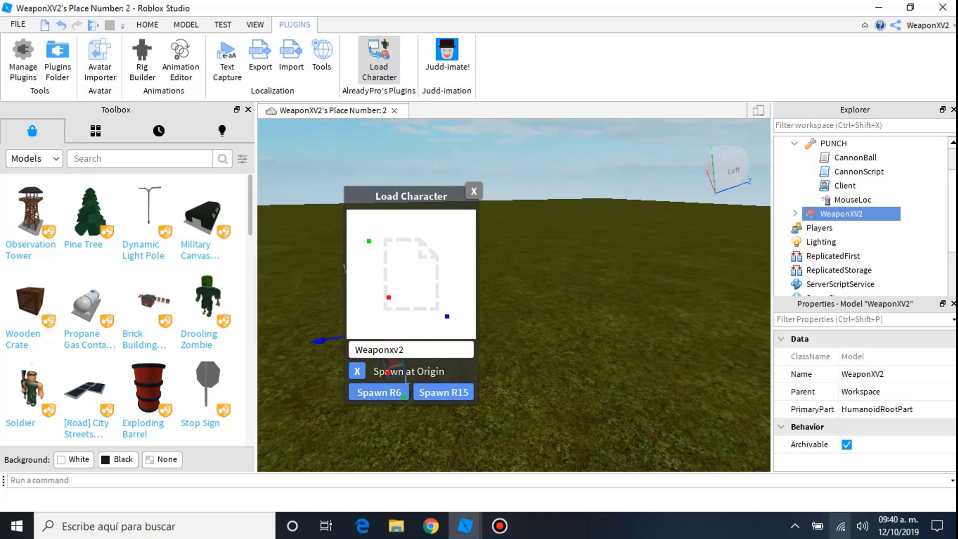
{"action": "type", "text": "f"}
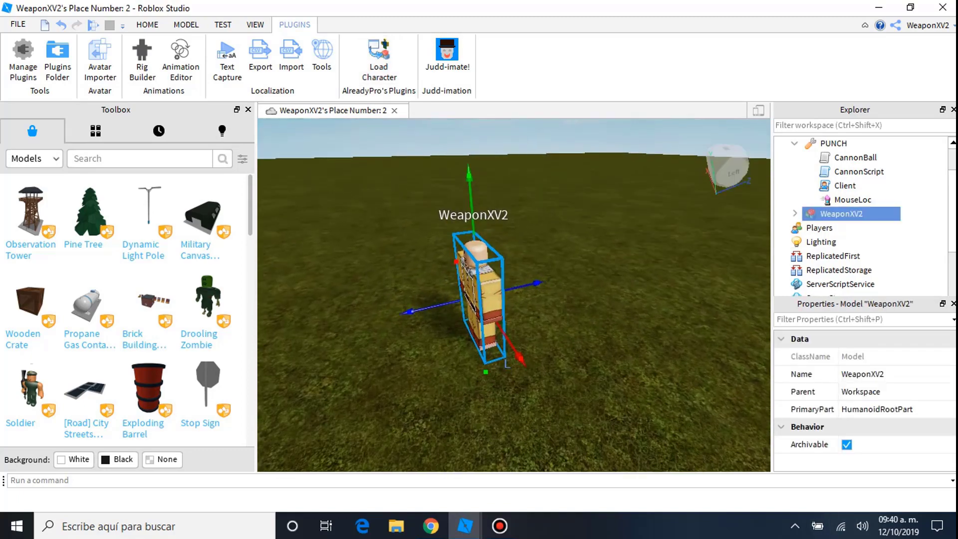
Expand the character model and select LeftLowerArm, LeftUpperArm and LeftHand together.
{"action": "scroll", "coordinate": [514, 294], "scroll_direction": "up", "scroll_amount": 3}
{"action": "scroll", "coordinate": [514, 295], "scroll_direction": "down", "scroll_amount": 5}
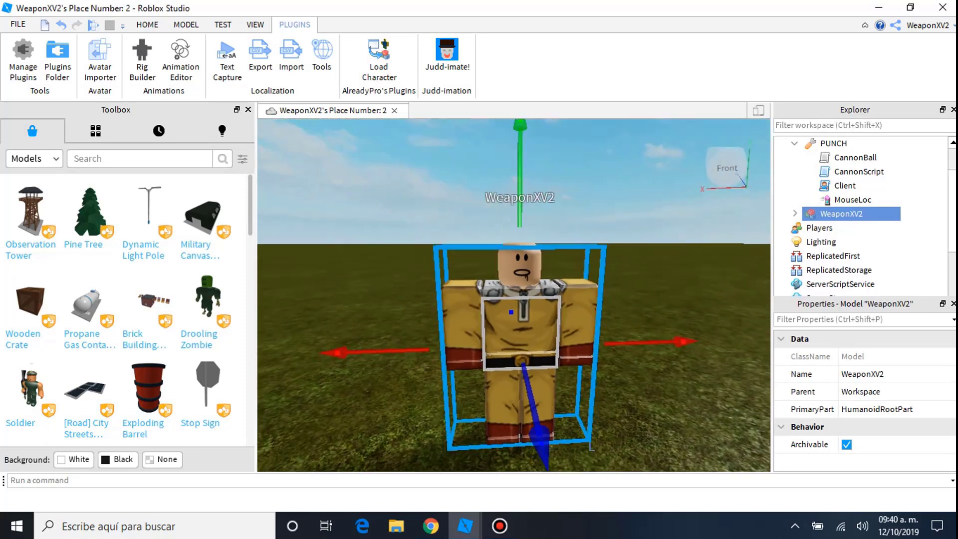
{"action": "scroll", "coordinate": [513, 295], "scroll_direction": "down", "scroll_amount": 3}
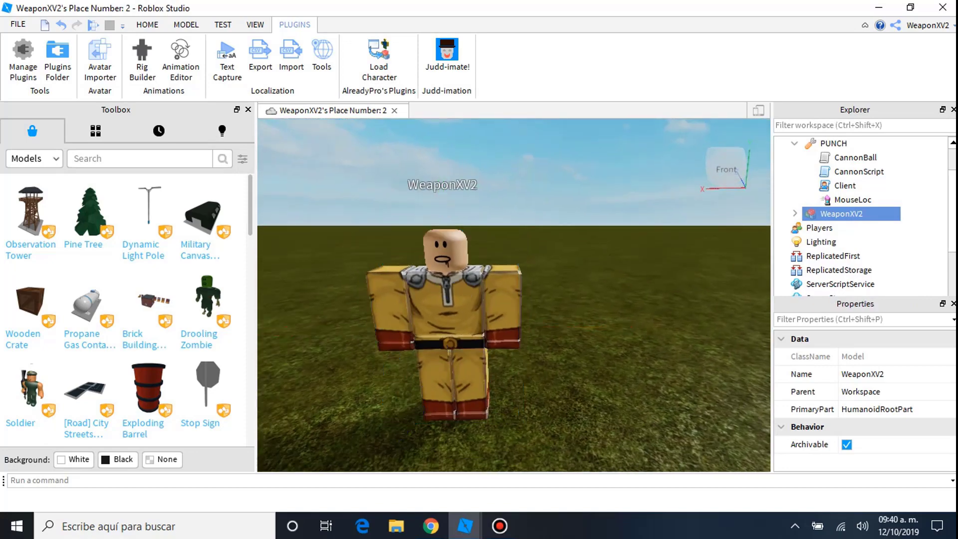
{"action": "key", "text": "a"}
{"action": "left_click", "coordinate": [794, 213]}
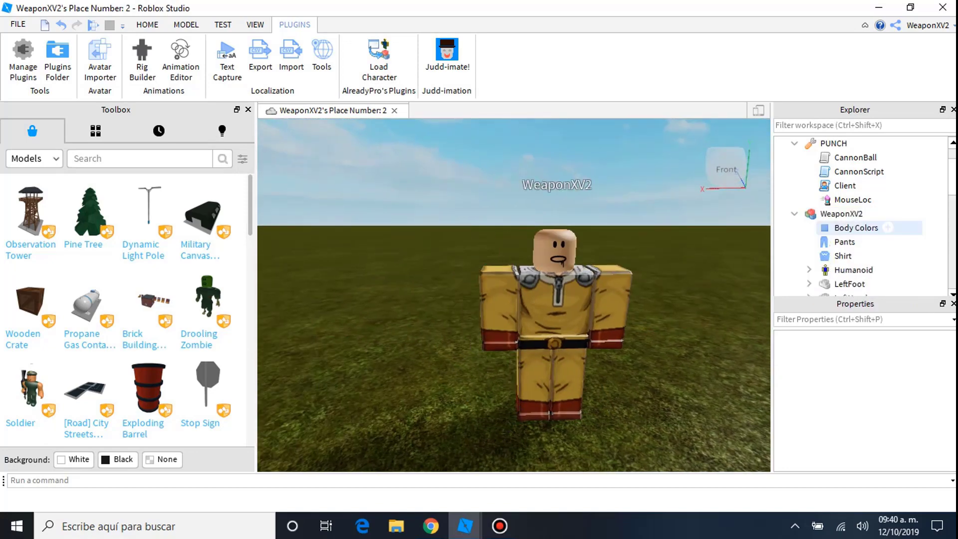
{"action": "scroll", "coordinate": [858, 235], "scroll_direction": "down", "scroll_amount": 2}
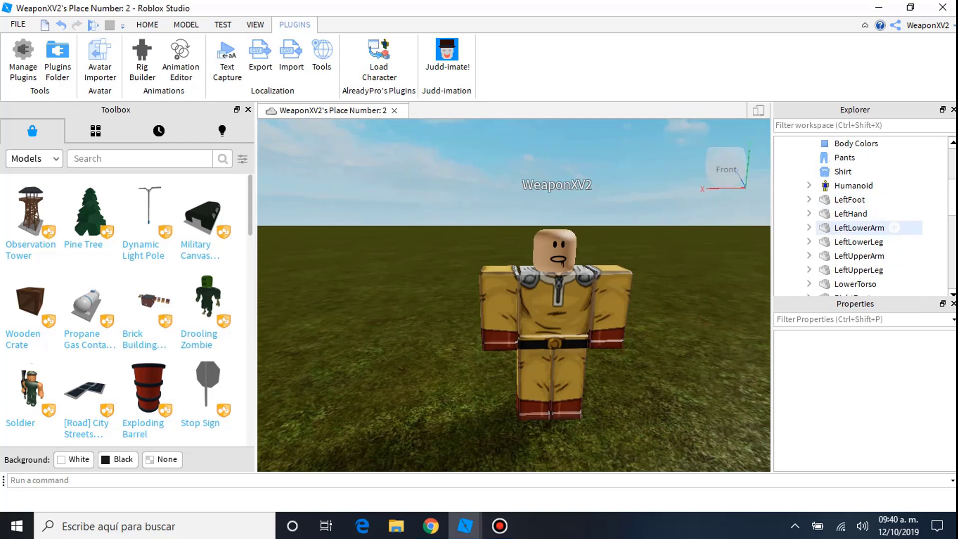
{"action": "left_click", "coordinate": [859, 227]}
{"action": "left_click", "coordinate": [848, 256], "text": "ctrl"}
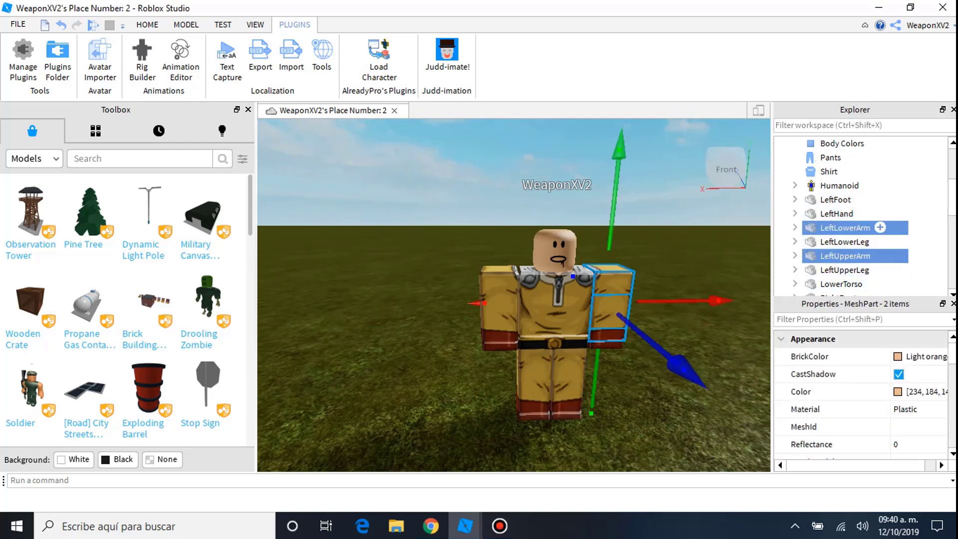
{"action": "left_click", "coordinate": [837, 214], "text": "ctrl"}
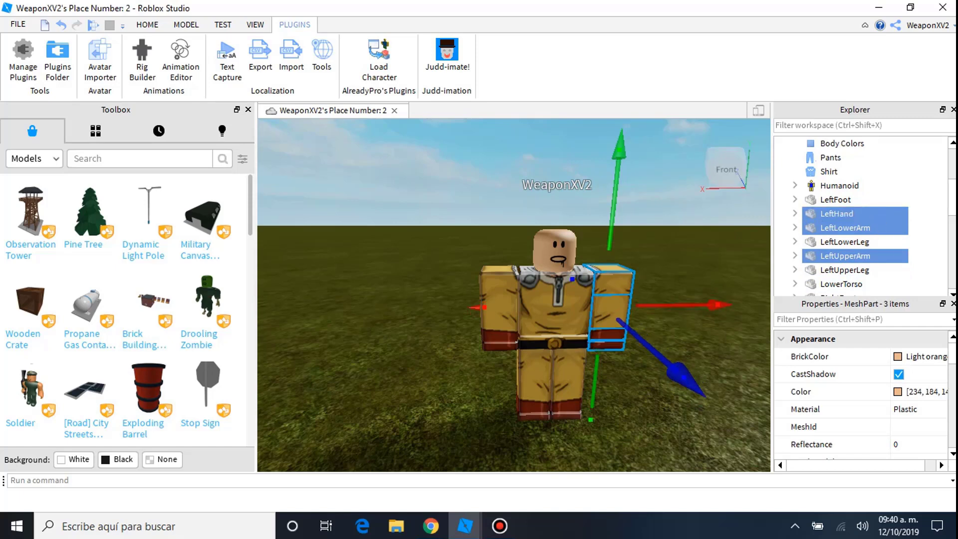
{"action": "left_click", "coordinate": [185, 24]}
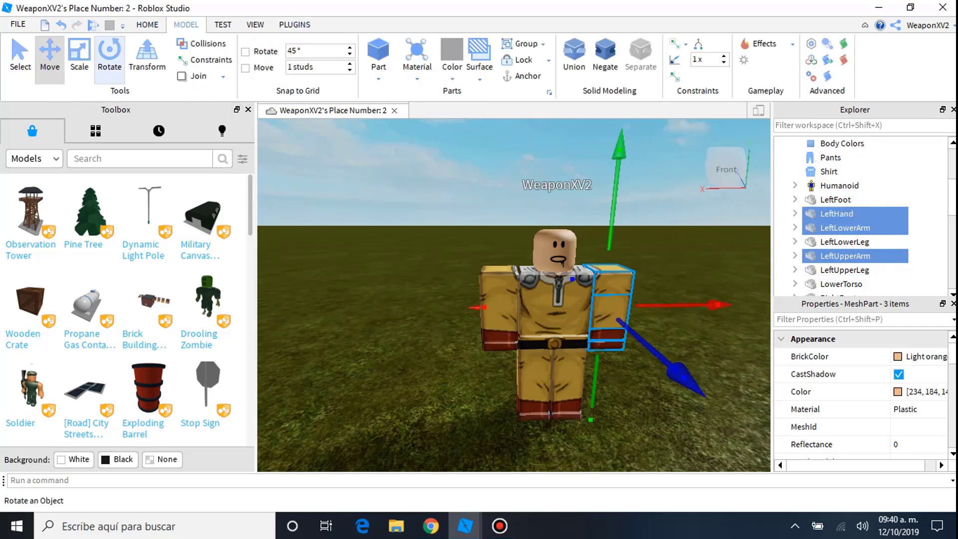
Rotate the avatar's selected left arm outward, then start turning Saitama's left arm.
{"action": "left_click", "coordinate": [109, 55]}
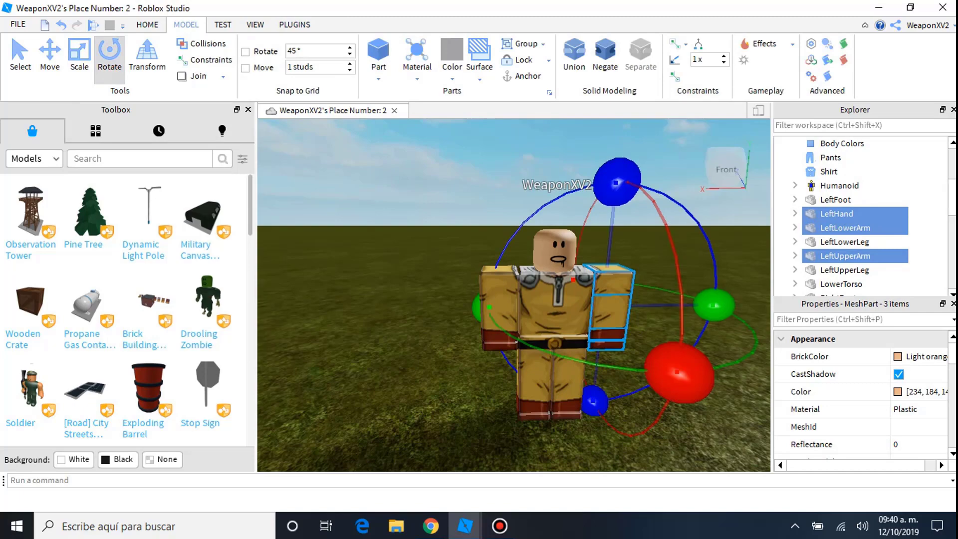
{"action": "left_click_drag", "start_coordinate": [617, 181], "coordinate": [552, 187]}
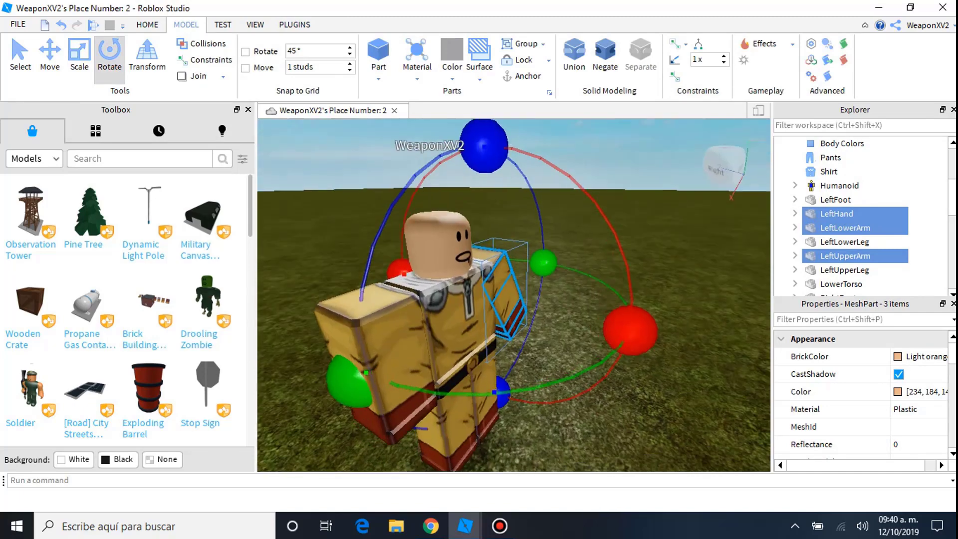
{"action": "left_click", "coordinate": [878, 256], "text": "ctrl"}
{"action": "key", "text": "ctrl+3"}
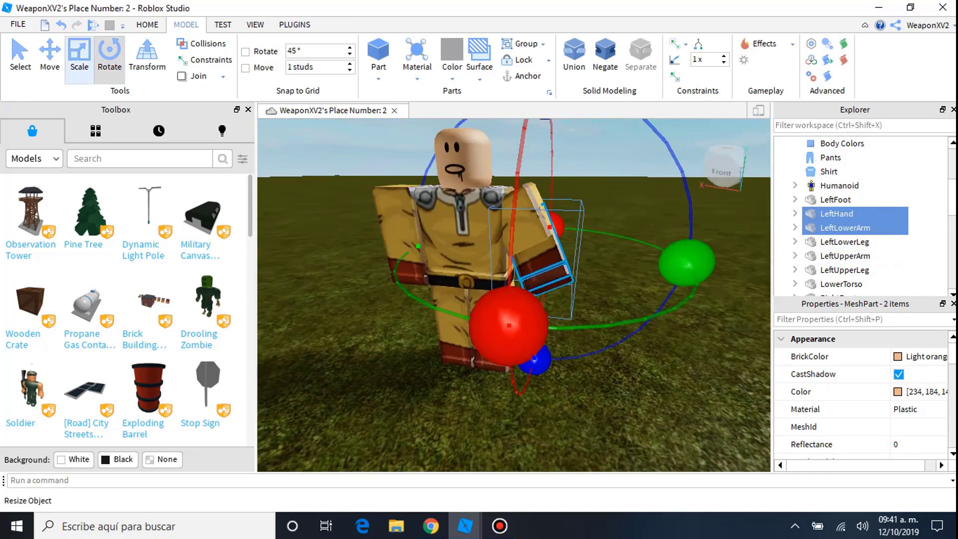
{"action": "key", "text": "ctrl+2"}
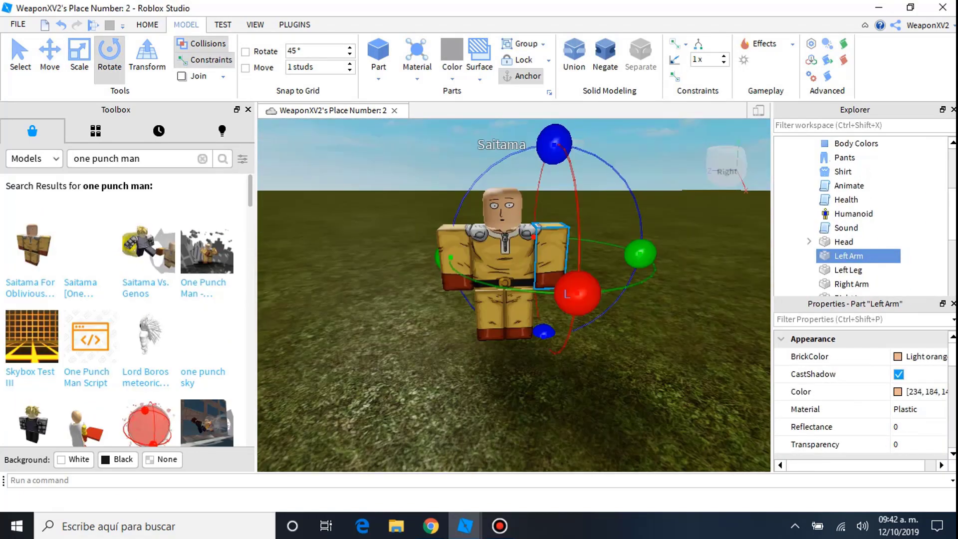
{"action": "left_click_drag", "start_coordinate": [554, 144], "coordinate": [554, 142]}
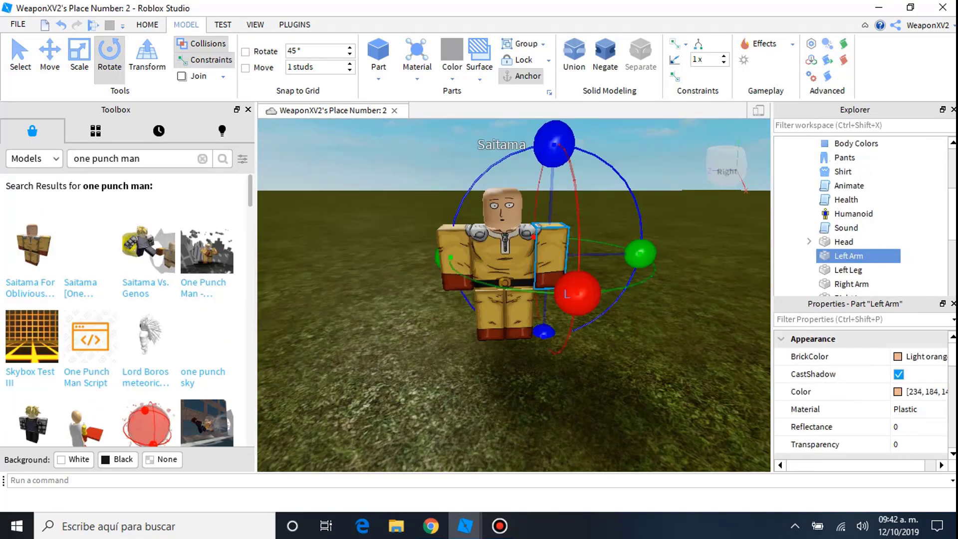
With collisions off, rotate Saitama's Left Arm upward, then undo it to restore the pose.
{"action": "key", "text": "Escape"}
{"action": "left_click", "coordinate": [503, 260]}
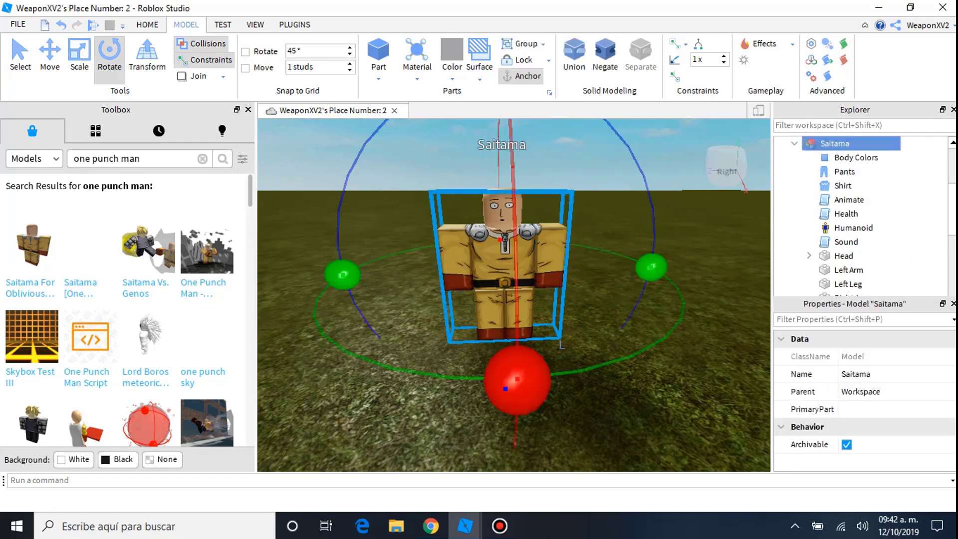
{"action": "left_click", "coordinate": [202, 43]}
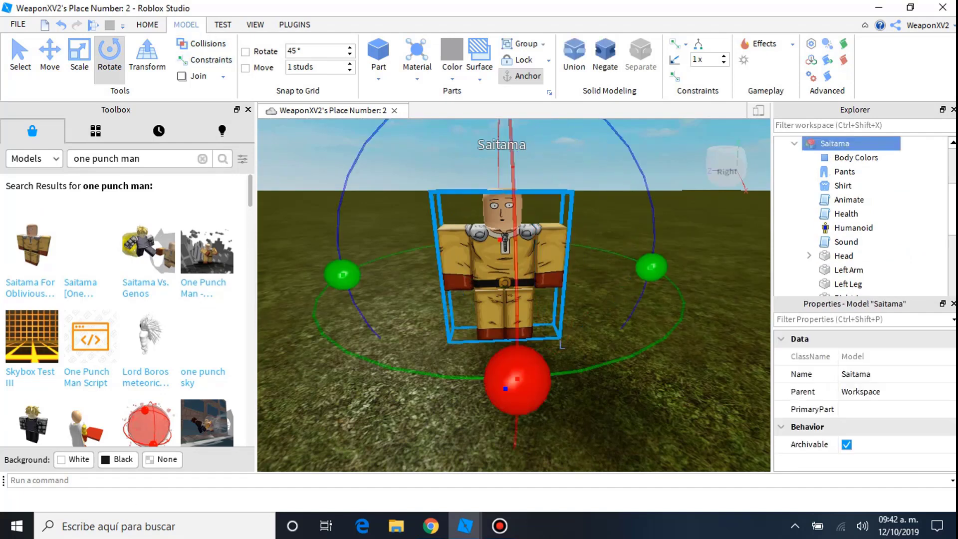
{"action": "left_click", "coordinate": [848, 269], "text": "ctrl"}
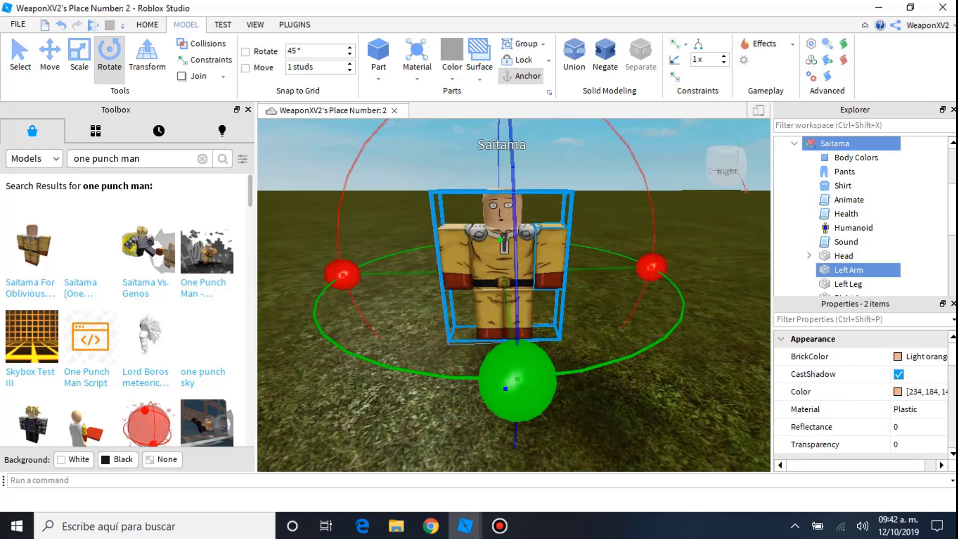
{"action": "left_click", "coordinate": [834, 144], "text": "ctrl"}
{"action": "mouse_move", "coordinate": [569, 287]}
{"action": "left_mouse_down"}
{"action": "mouse_move", "coordinate": [571, 185]}
{"action": "mouse_move", "coordinate": [573, 254]}
{"action": "left_mouse_up"}
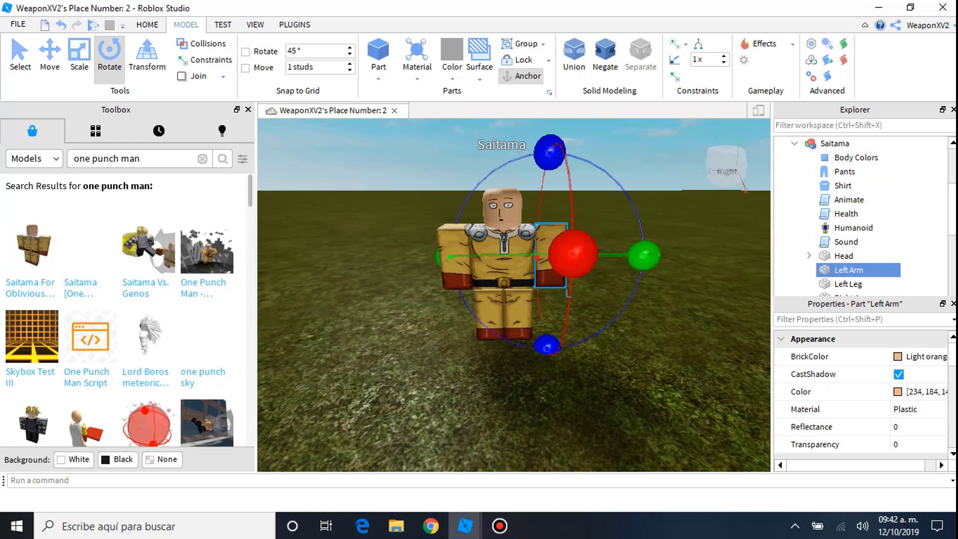
{"action": "left_click", "coordinate": [60, 24]}
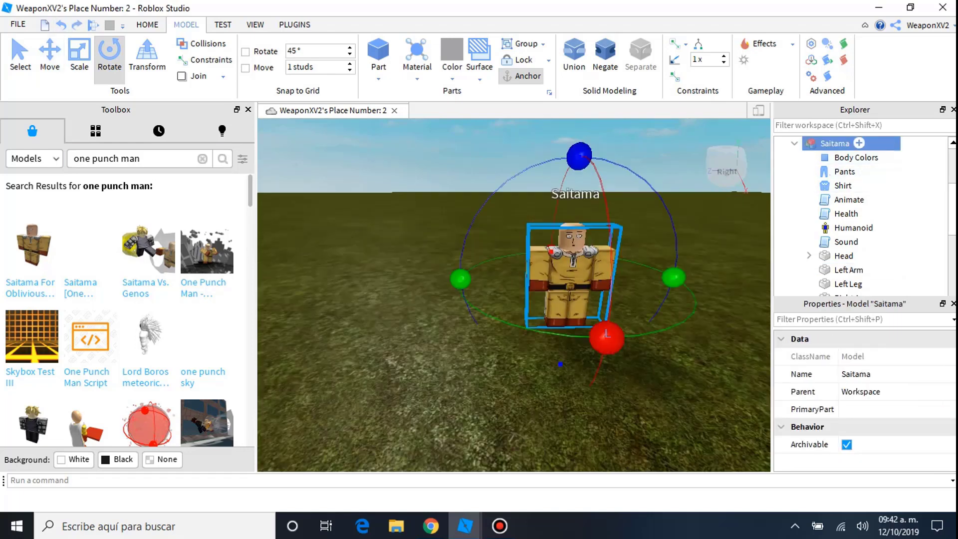
Export the Saitama model as an OBJ named Saitama to the Escritorio desktop folder.
{"action": "right_click", "coordinate": [834, 143]}
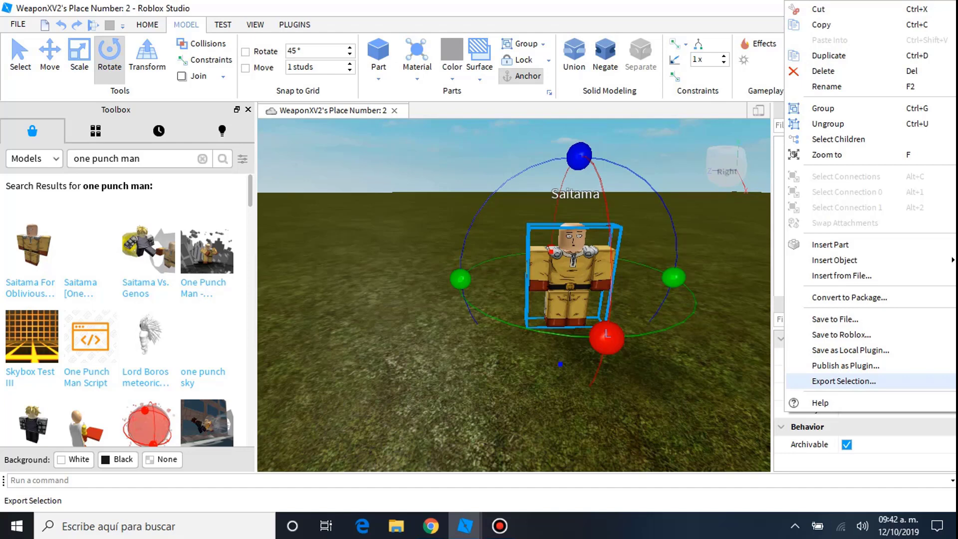
{"action": "left_click", "coordinate": [843, 381]}
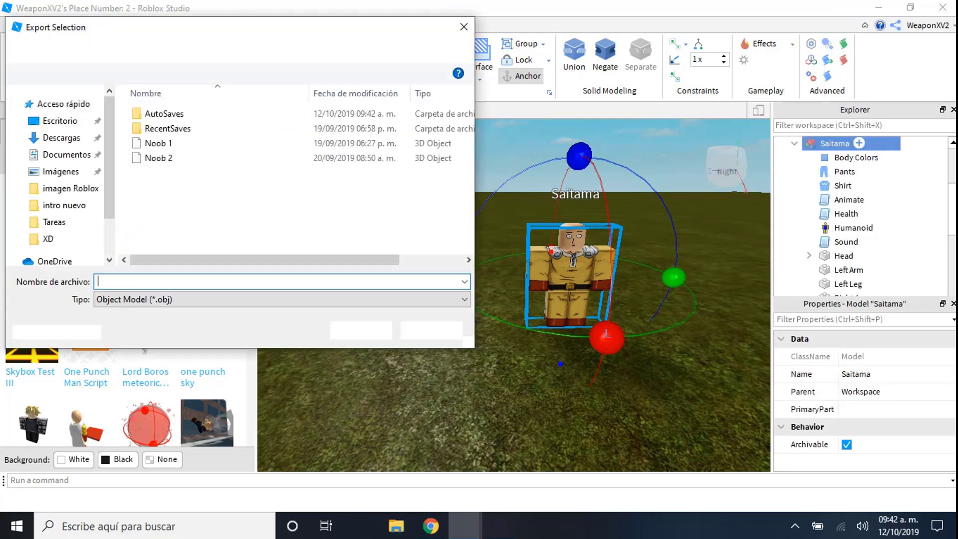
{"action": "scroll", "coordinate": [55, 259], "scroll_direction": "up", "scroll_amount": 1}
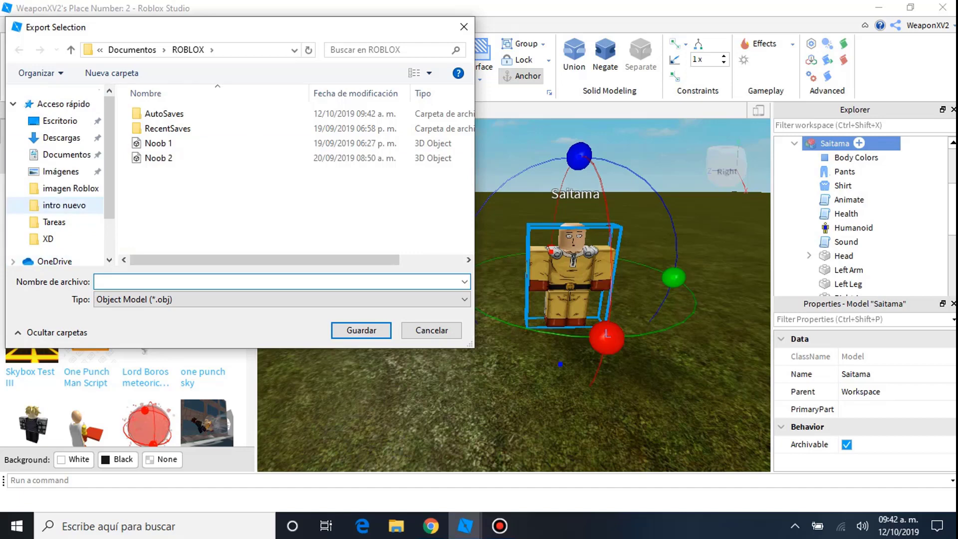
{"action": "left_click", "coordinate": [60, 120]}
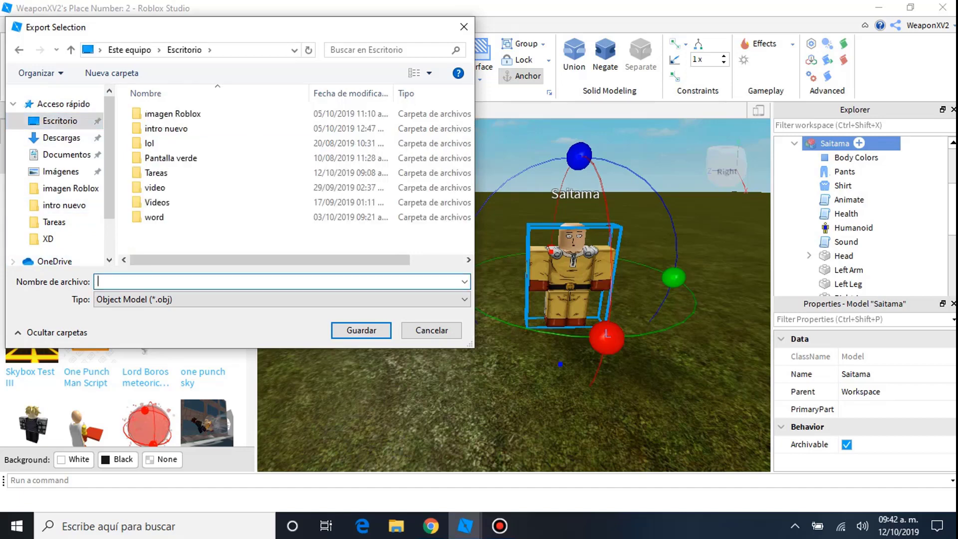
{"action": "type", "text": "Saitama"}
{"action": "key", "text": "Return"}
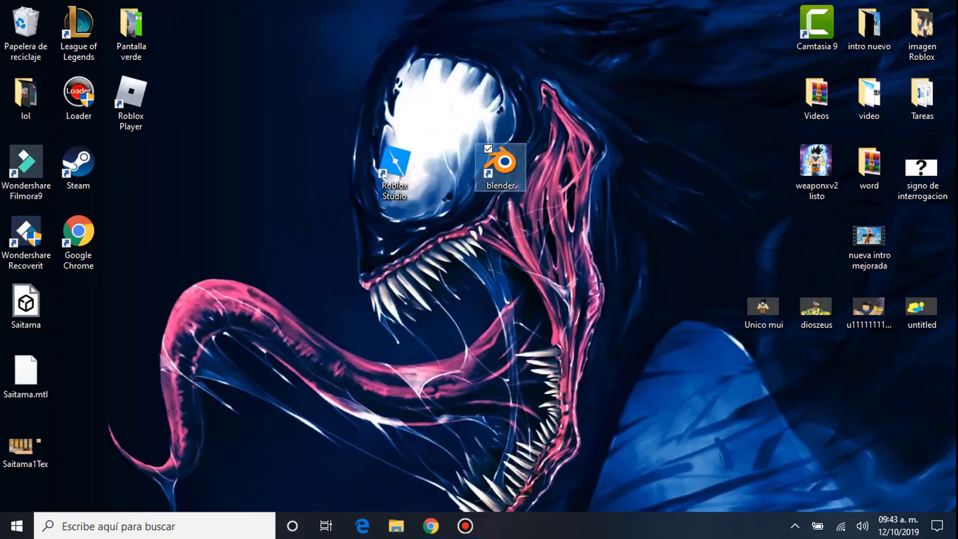
Launch Blender 2.79, close the blank stuck window, and bring the main window forward.
{"action": "double_click", "coordinate": [501, 165]}
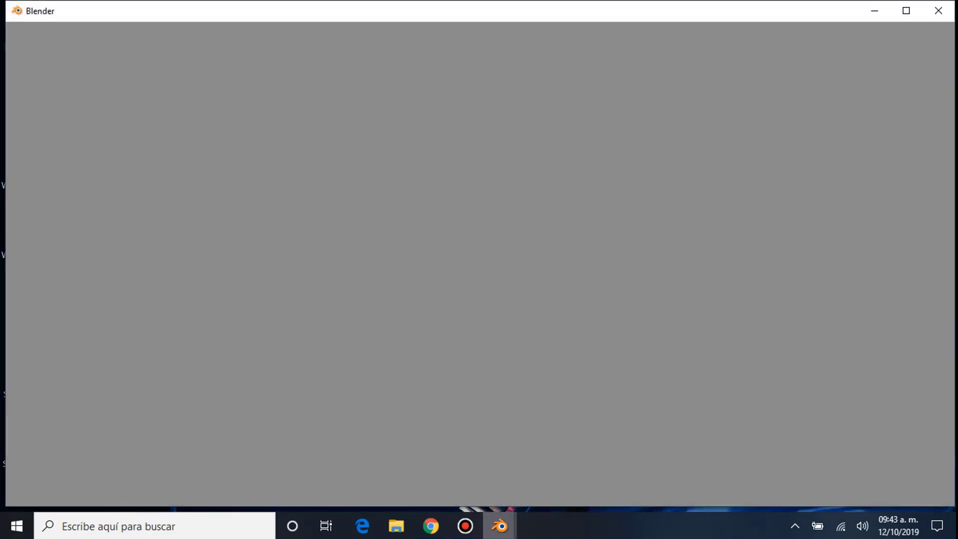
{"action": "left_click", "coordinate": [486, 421]}
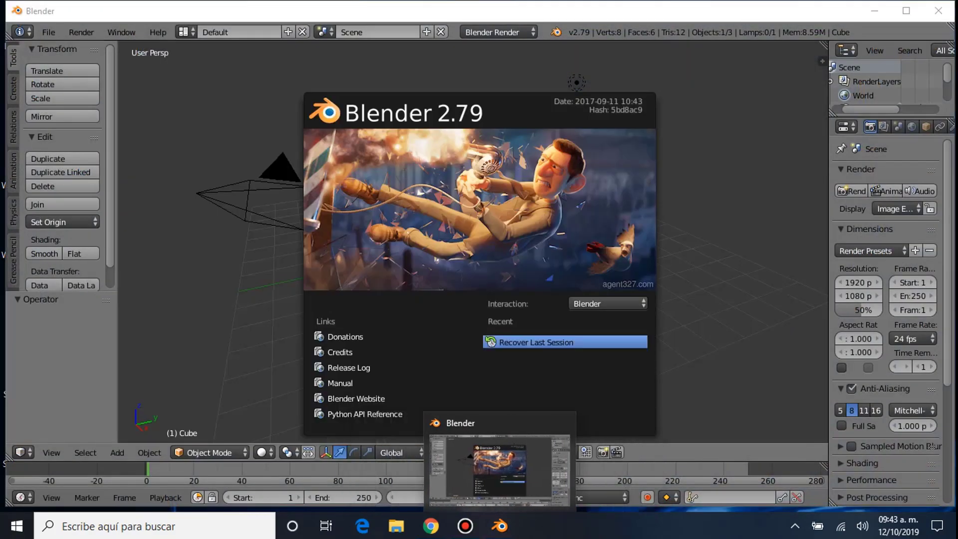
{"action": "left_click", "coordinate": [502, 474]}
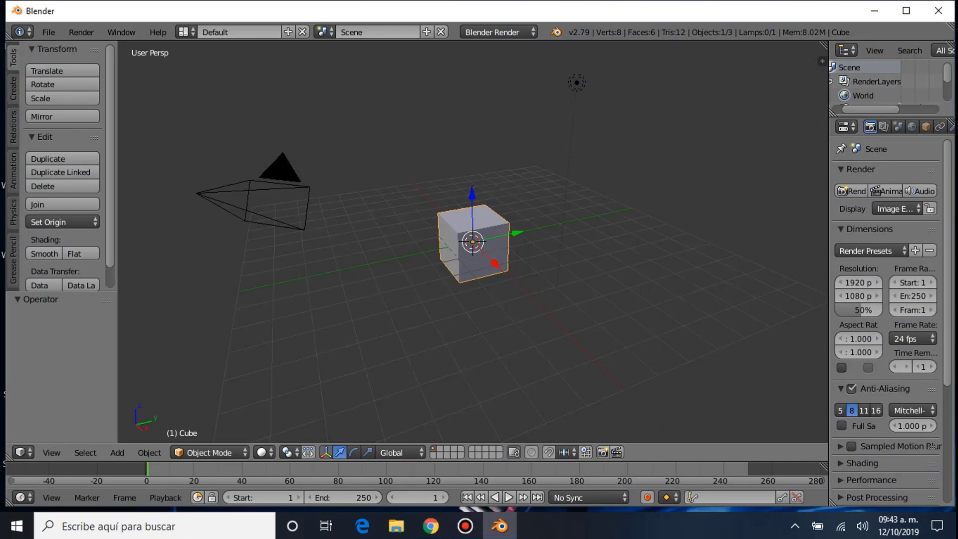
{"action": "key", "text": "g"}
{"action": "key", "text": "Return"}
Delete the default cube and scale the lamp up larger.
{"action": "key", "text": "x"}
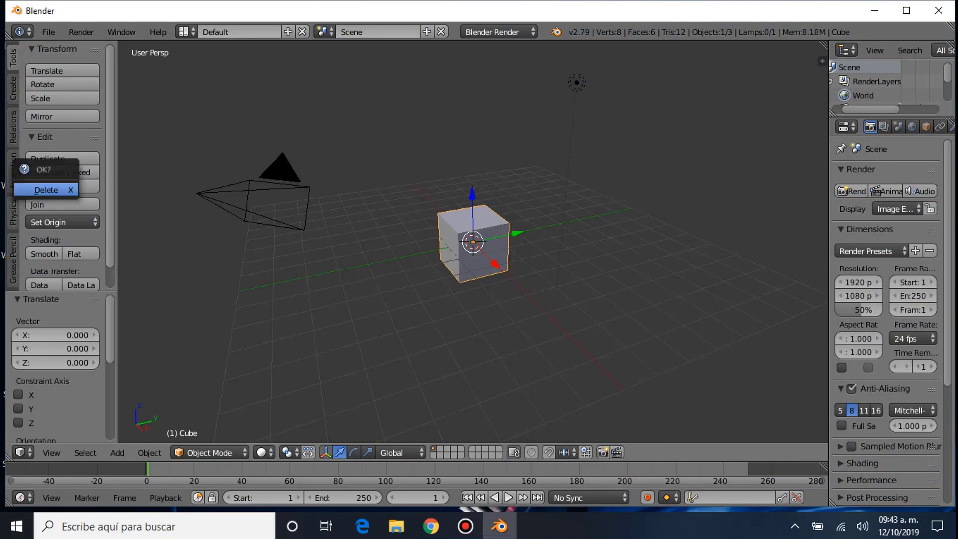
{"action": "left_click", "coordinate": [46, 190]}
{"action": "right_click", "coordinate": [577, 82]}
{"action": "key", "text": "s"}
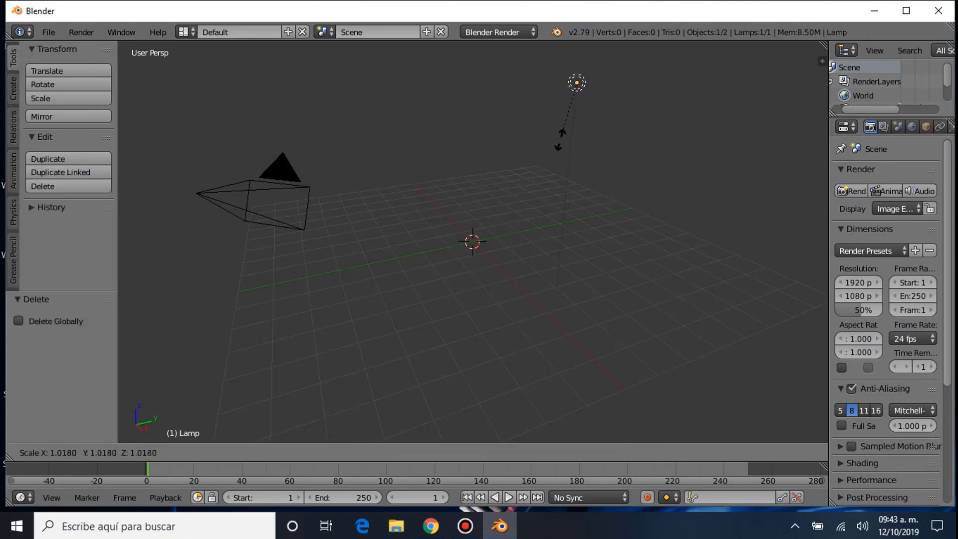
{"action": "left_click", "coordinate": [581, 150]}
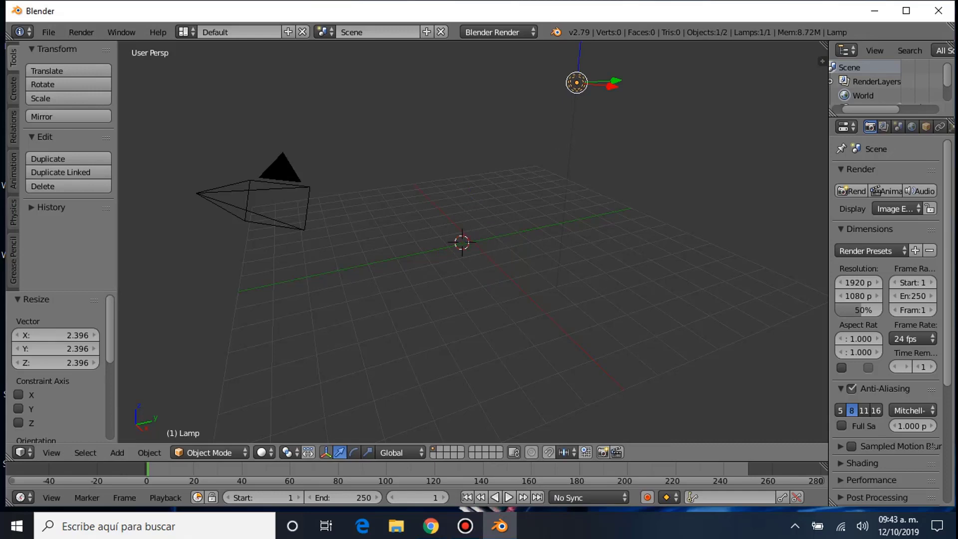
Import Saitama.obj from the Desktop as a Wavefront OBJ model.
{"action": "left_click", "coordinate": [48, 32]}
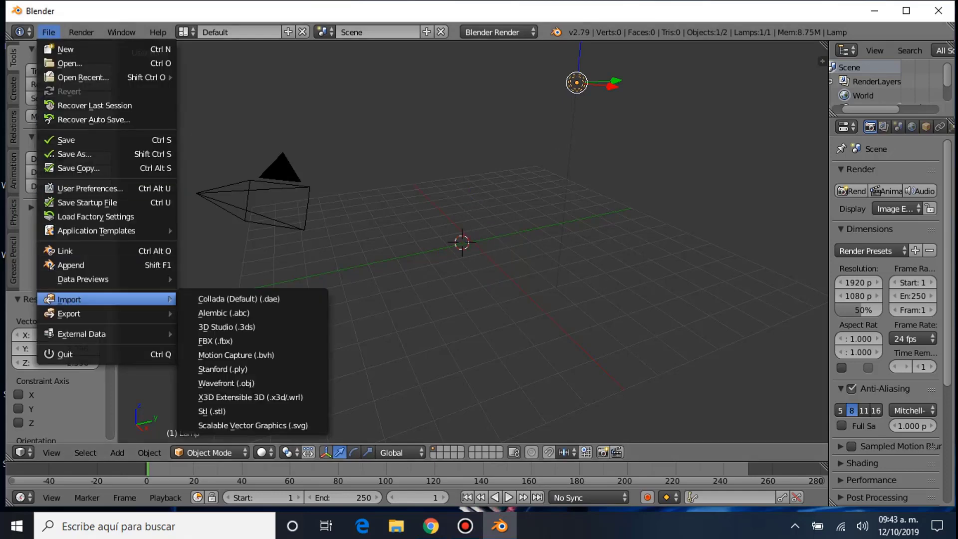
{"action": "left_click", "coordinate": [226, 382]}
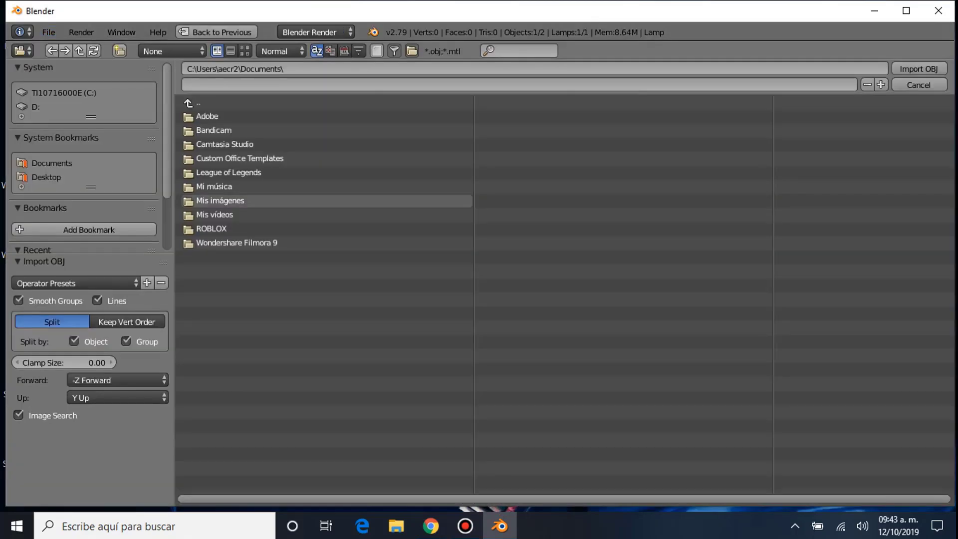
{"action": "left_click", "coordinate": [46, 177]}
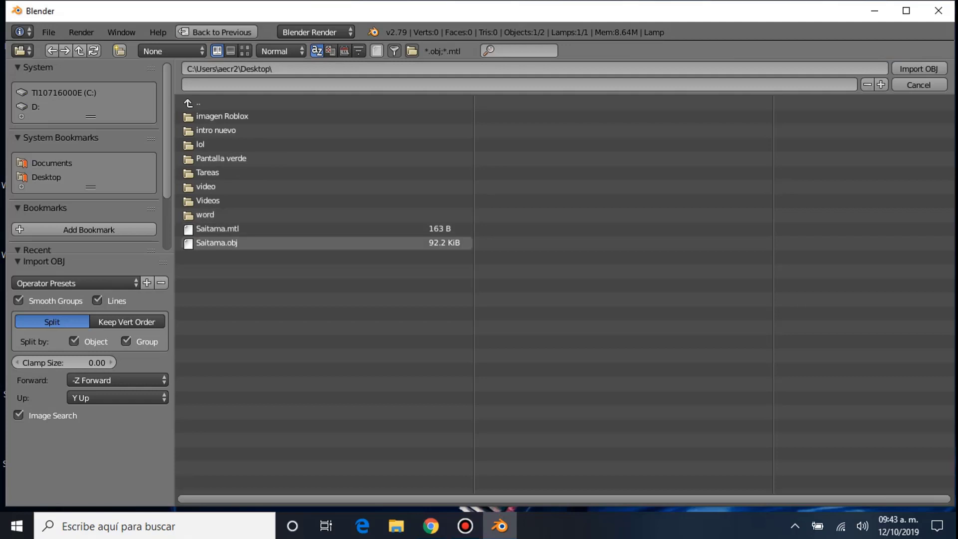
{"action": "left_click", "coordinate": [216, 243]}
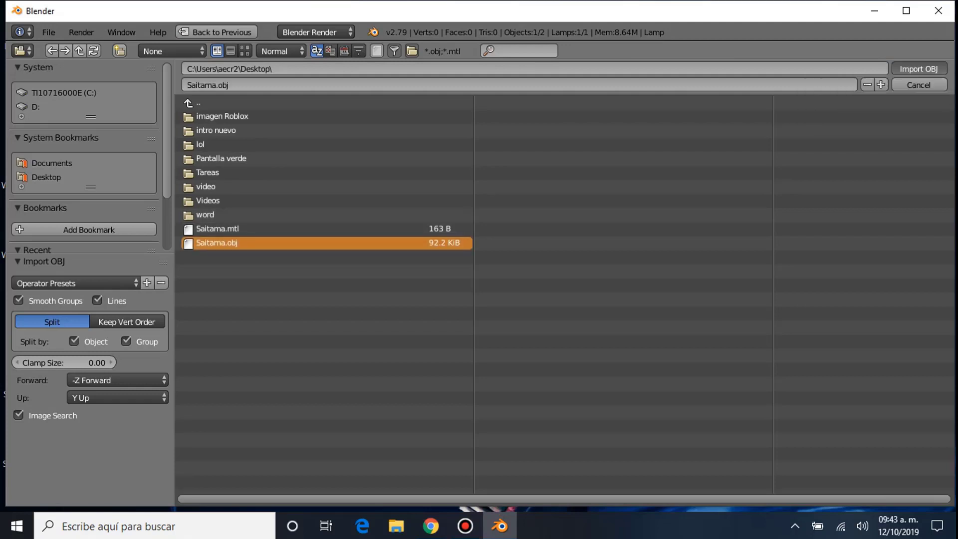
{"action": "key", "text": "Return"}
{"action": "left_click", "coordinate": [261, 452]}
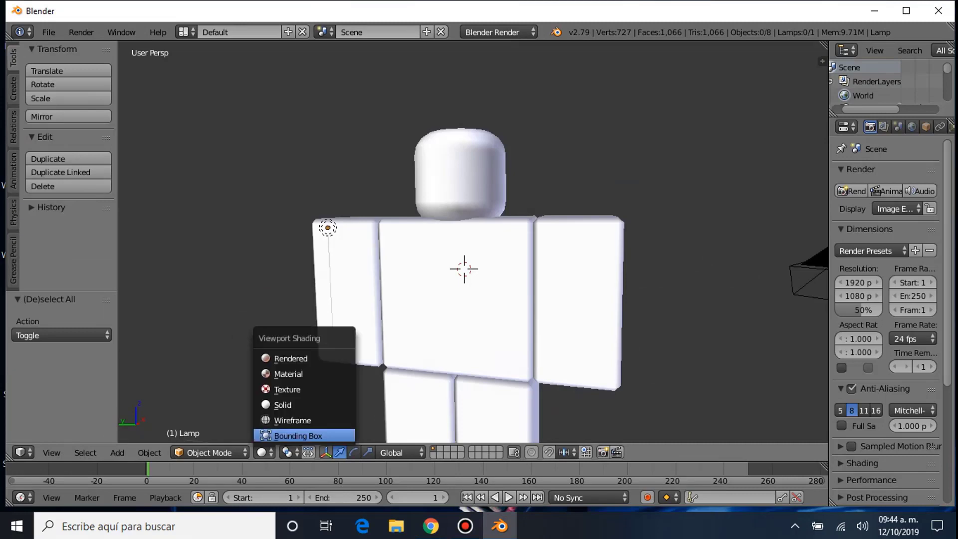
Switch the viewport to textured shading and walk the view forward to centre Saitama.
{"action": "left_click", "coordinate": [281, 374]}
{"action": "left_click", "coordinate": [281, 372]}
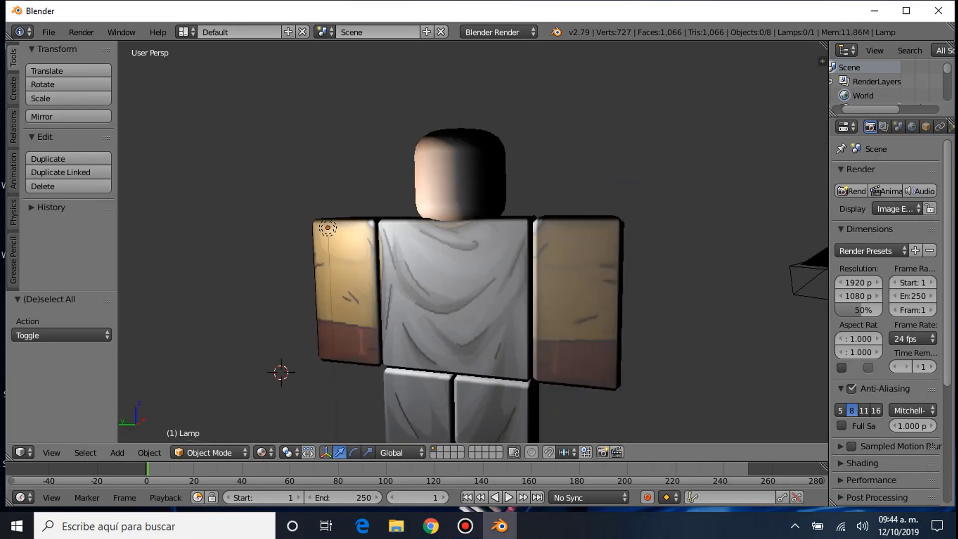
{"action": "key", "text": "shift+f"}
{"action": "key", "text": "w"}
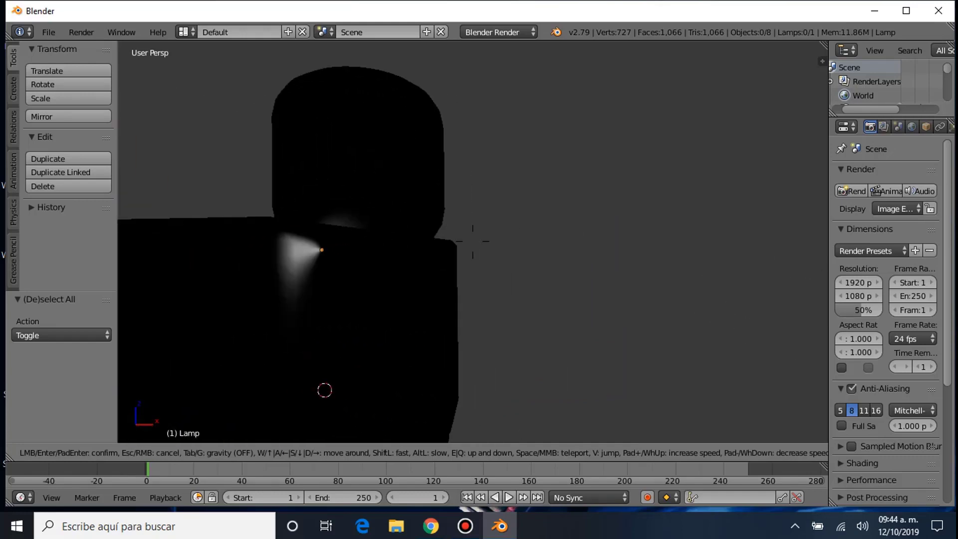
{"action": "key", "text": "w"}
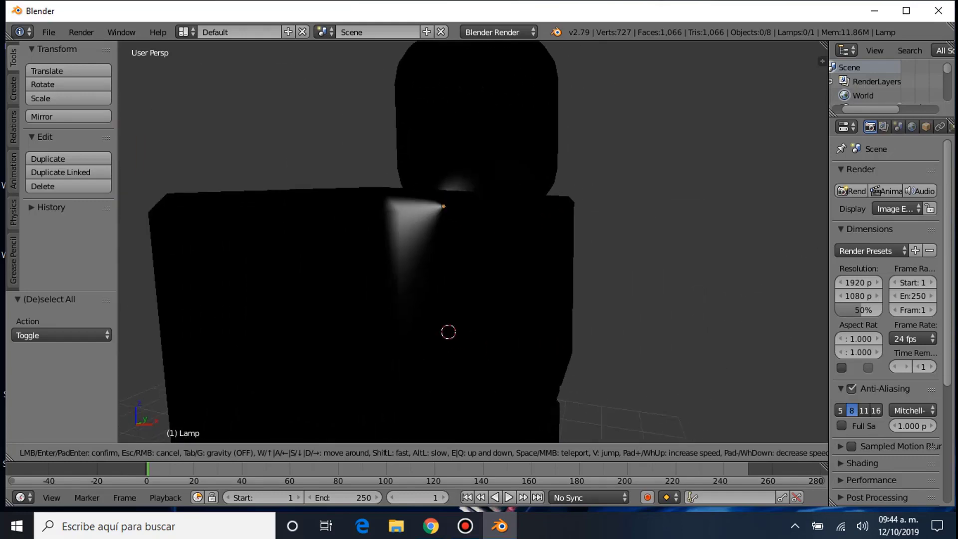
{"action": "key", "text": "Return"}
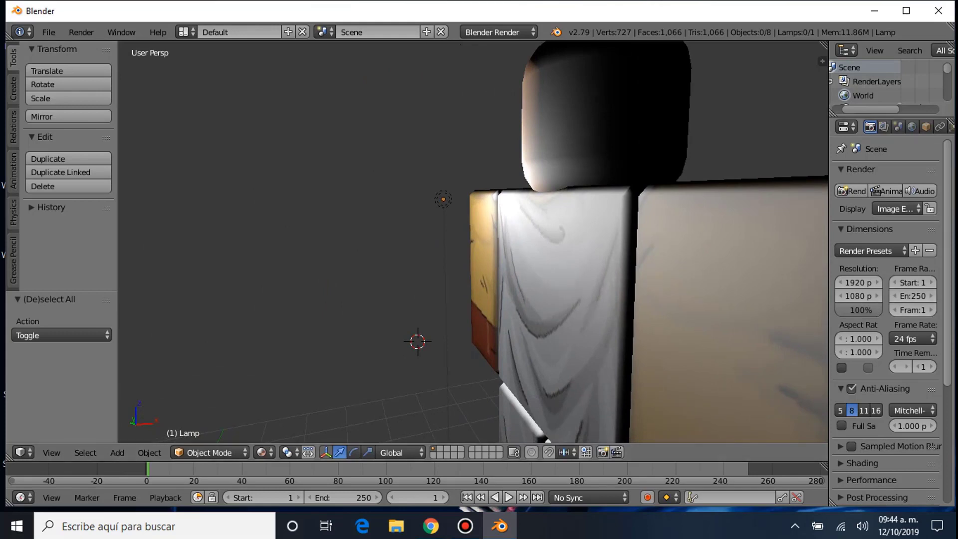
Enable Ambient Occlusion and Environment Lighting in the World settings.
{"action": "left_click", "coordinate": [911, 127]}
{"action": "scroll", "coordinate": [886, 249], "scroll_direction": "down", "scroll_amount": 2}
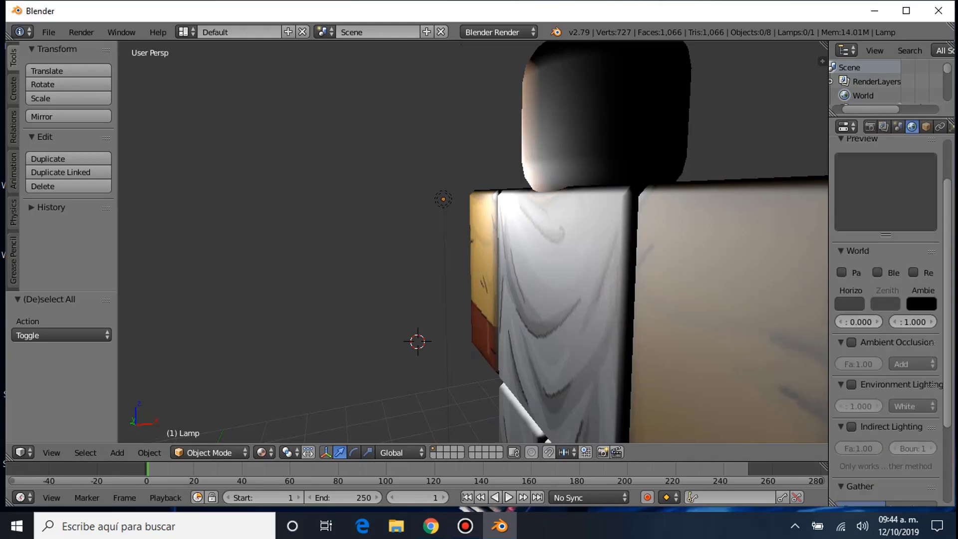
{"action": "left_click", "coordinate": [851, 342]}
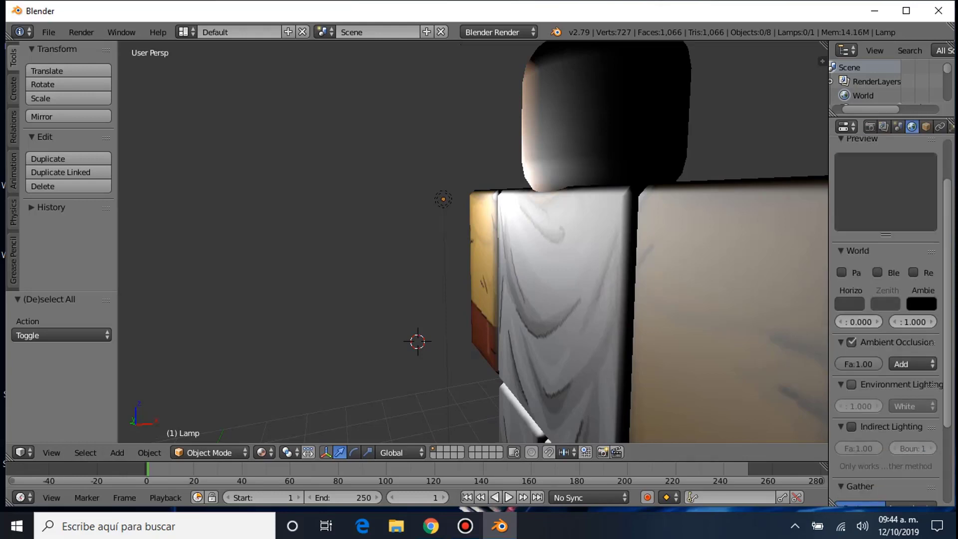
{"action": "left_click", "coordinate": [851, 384]}
Walk the view around to the character's front until the whole figure shows.
{"action": "key", "text": "shift+f"}
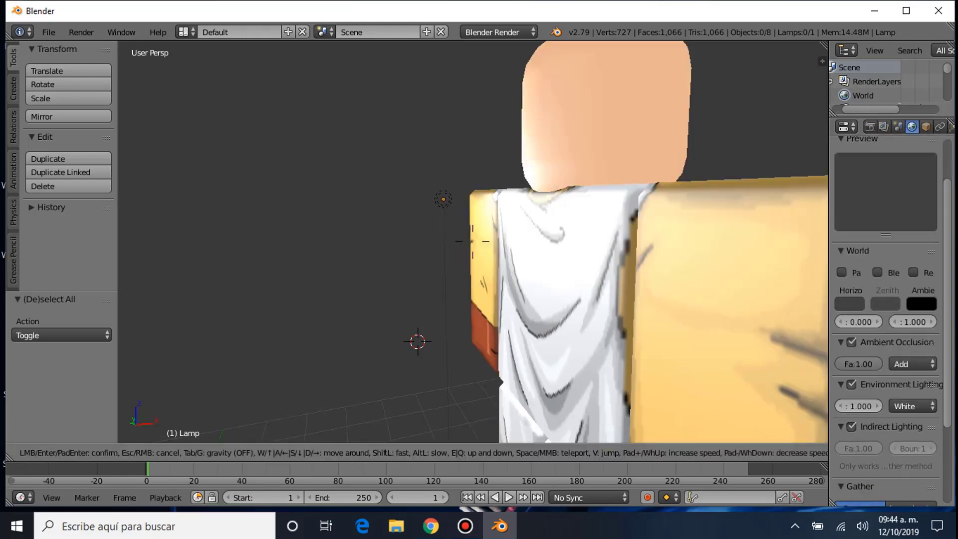
{"action": "key", "text": "s"}
{"action": "key", "text": "d"}
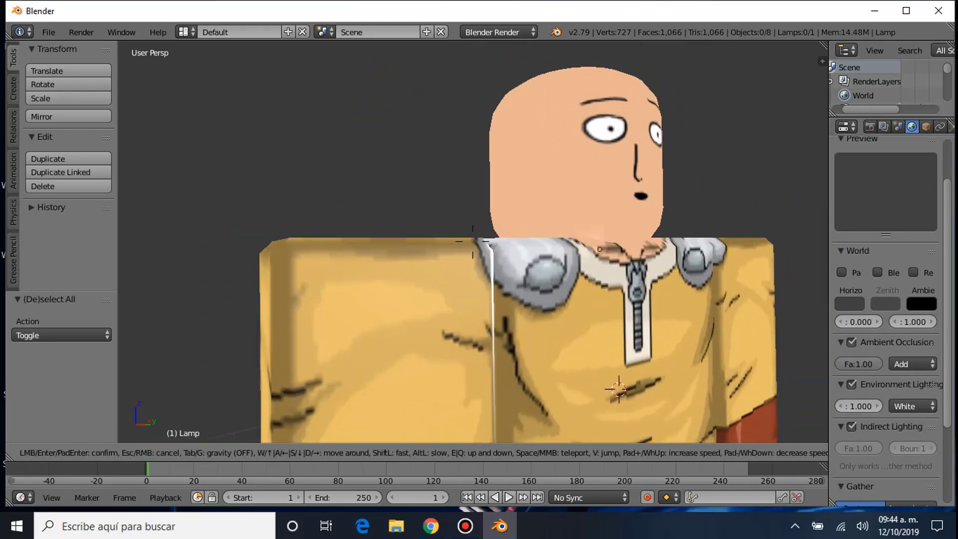
{"action": "key", "text": "s"}
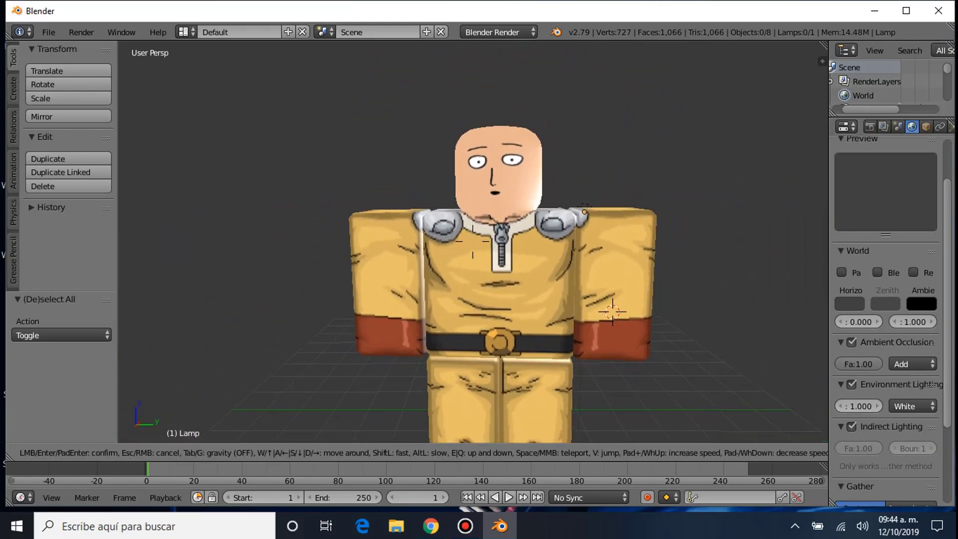
{"action": "key", "text": "Return"}
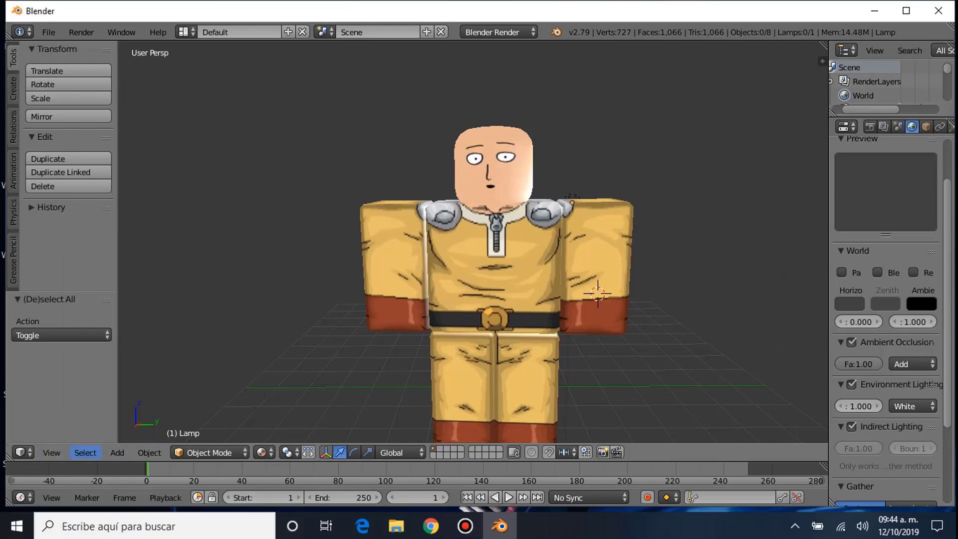
{"action": "left_click", "coordinate": [85, 452]}
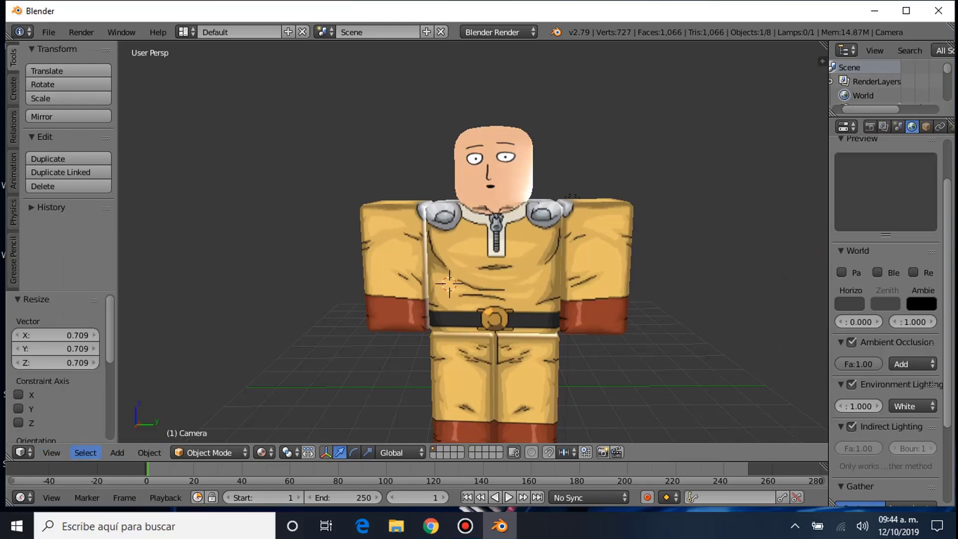
Make the camera active and walk it back until the whole Saitama figure sits centred in frame.
{"action": "left_click", "coordinate": [52, 453]}
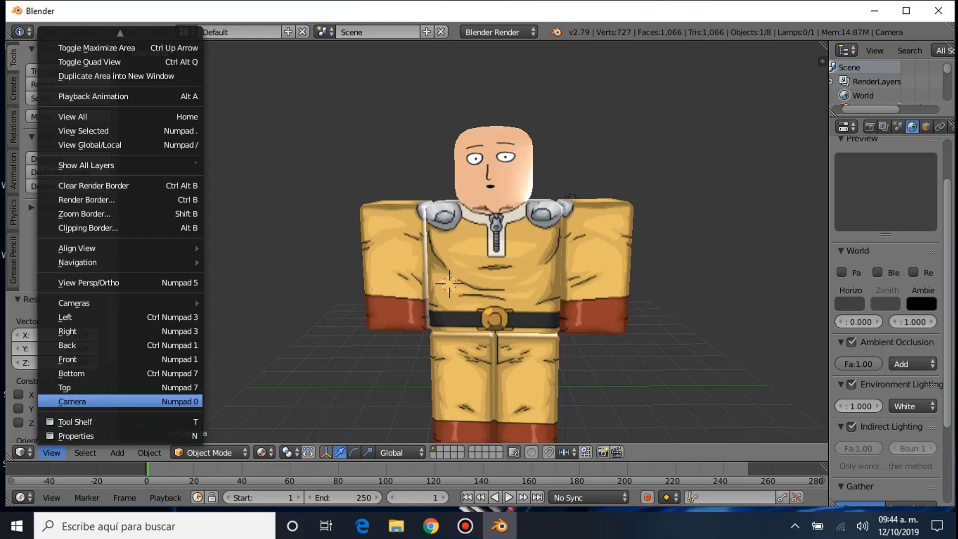
{"action": "mouse_move", "coordinate": [74, 303]}
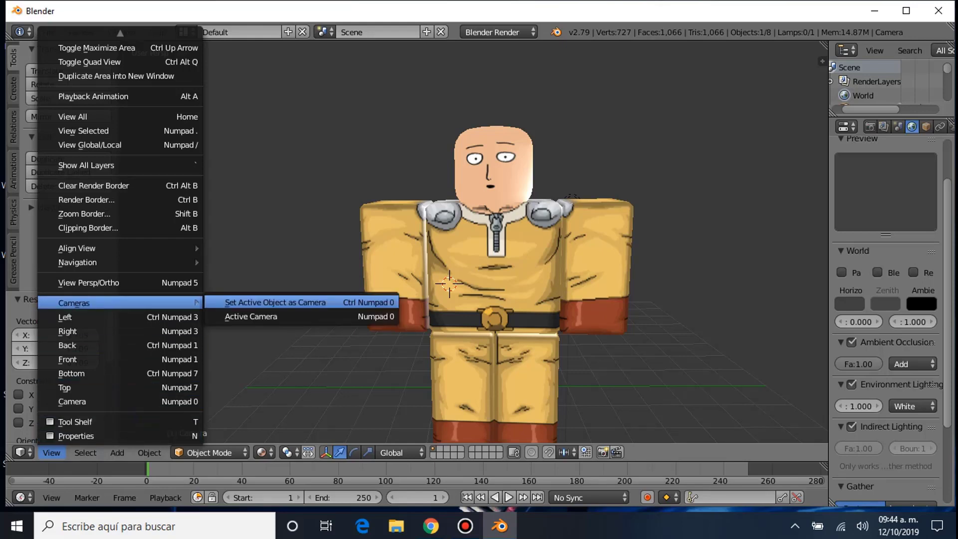
{"action": "left_click", "coordinate": [251, 316]}
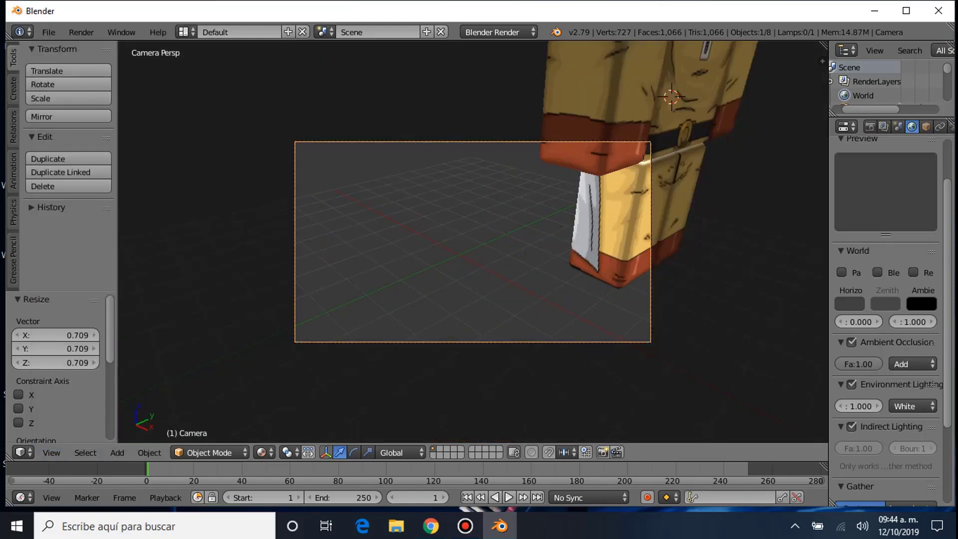
{"action": "key", "text": "shift+f"}
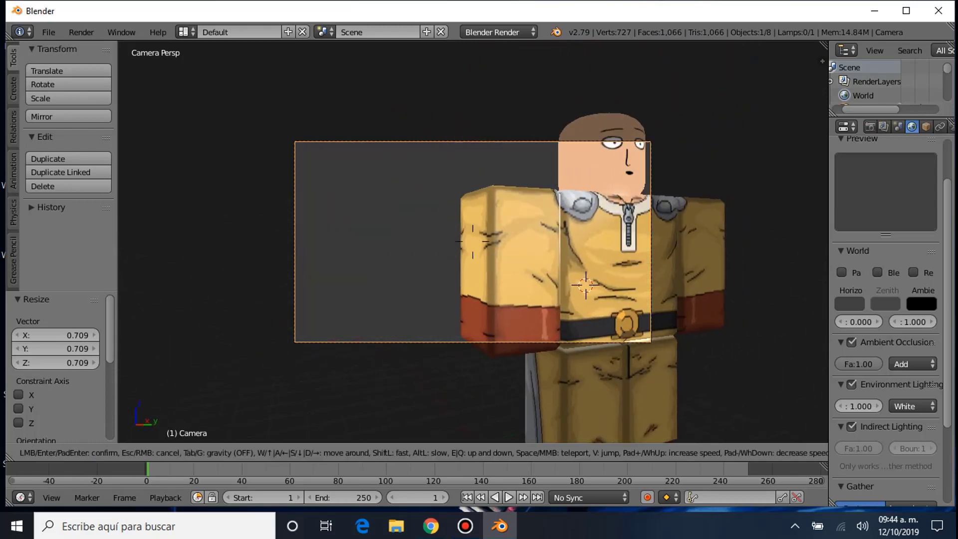
{"action": "key", "text": "s"}
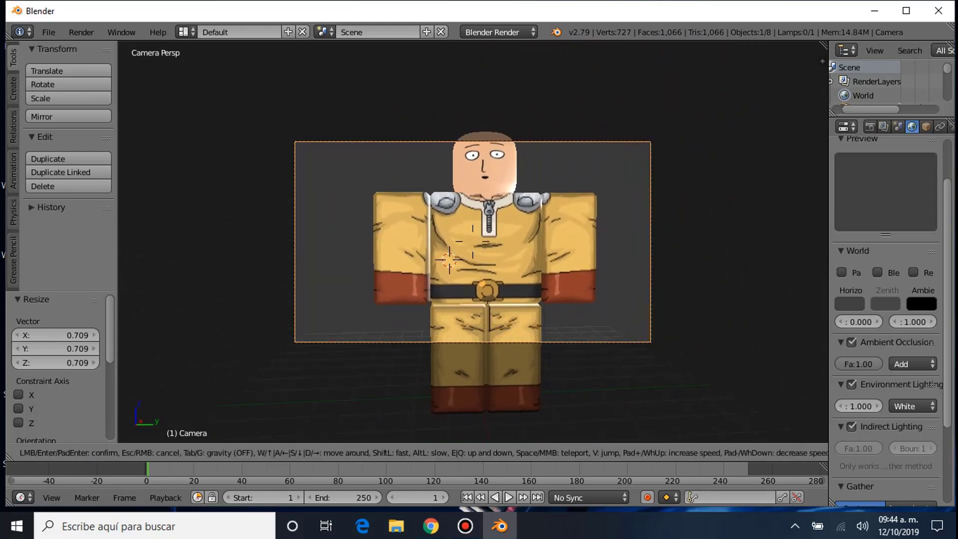
{"action": "key", "text": "s"}
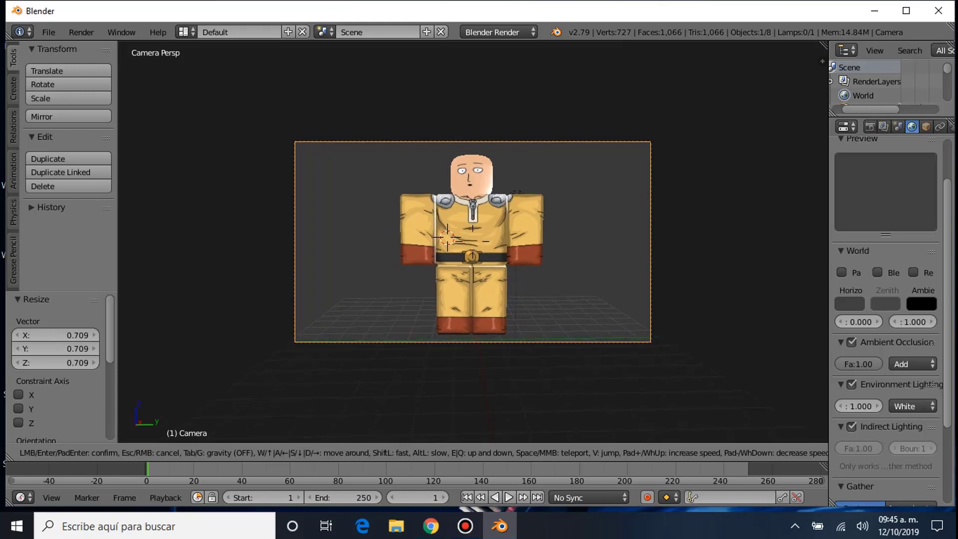
{"action": "key", "text": "Return"}
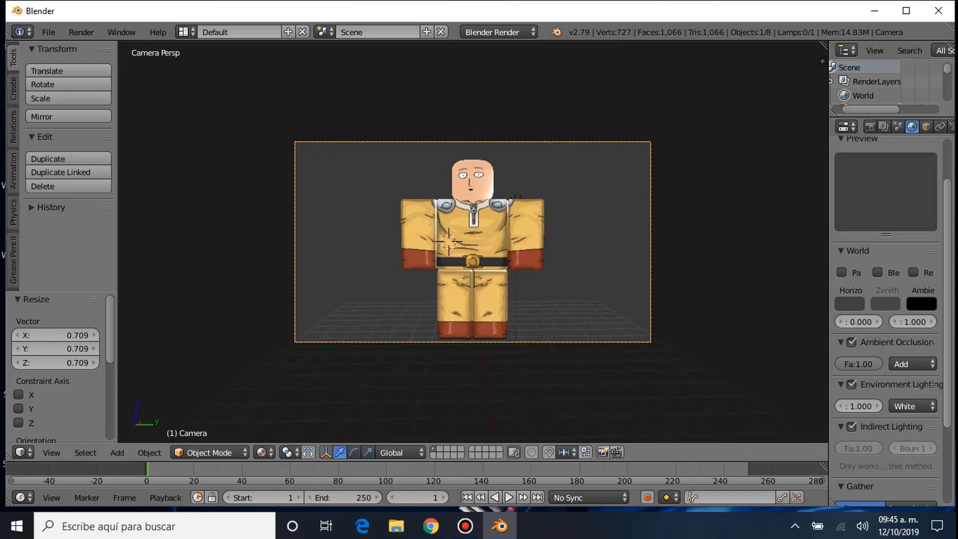
{"action": "left_click", "coordinate": [870, 127]}
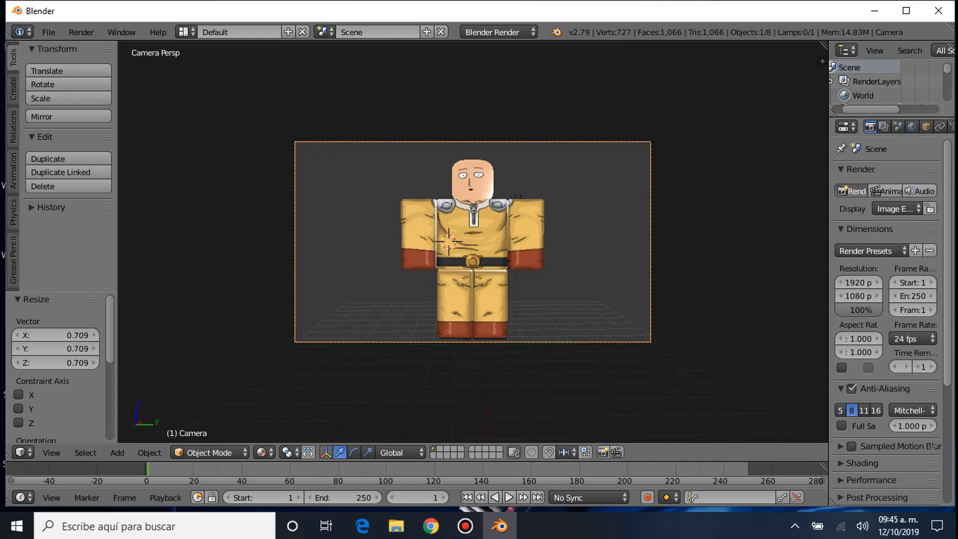
Render the camera view and save it as the PNG 'Sitama roblox' on the Desktop.
{"action": "key", "text": "F12"}
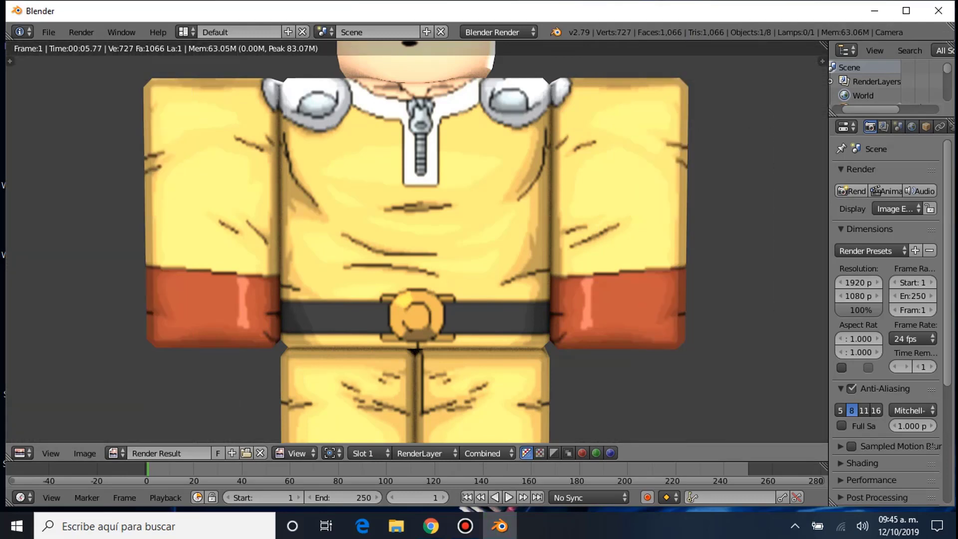
{"action": "left_click", "coordinate": [85, 453]}
{"action": "left_click", "coordinate": [85, 453]}
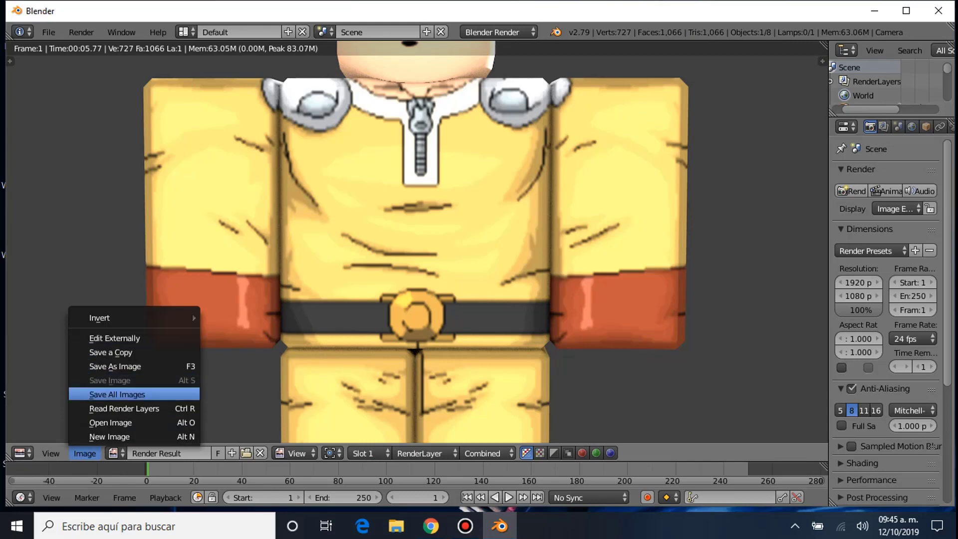
{"action": "left_click", "coordinate": [115, 366]}
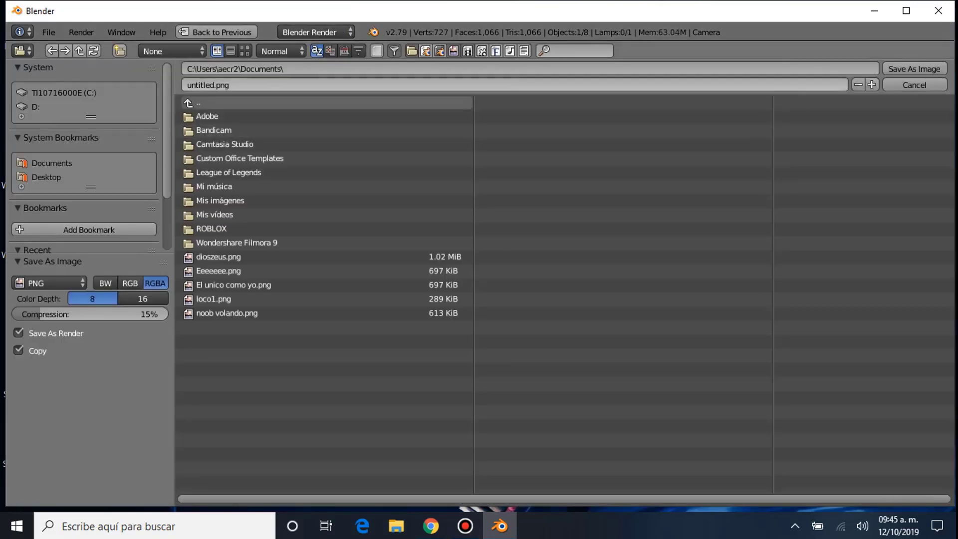
{"action": "left_click", "coordinate": [208, 85]}
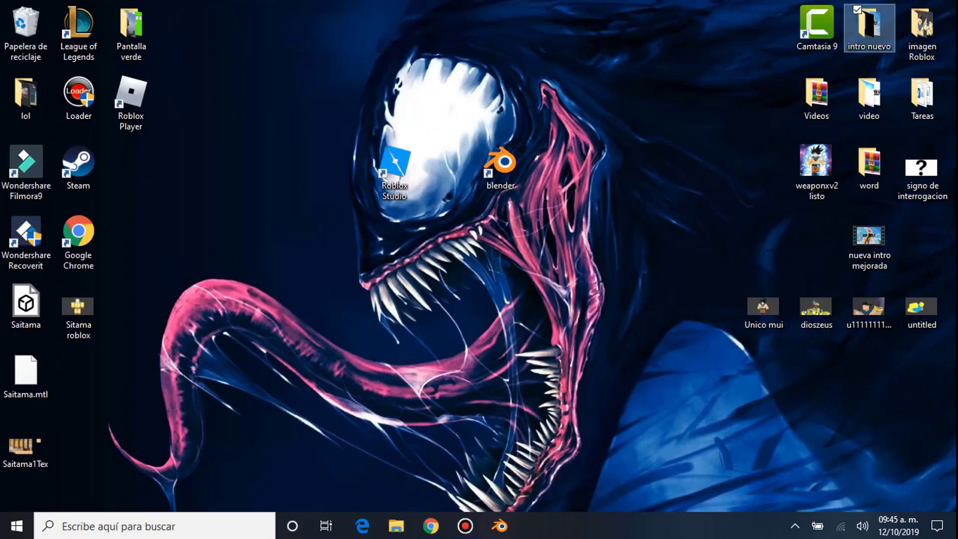
Move Saitama1Tex to the second column and the Sitama roblox image to just right of centre.
{"action": "left_click_drag", "start_coordinate": [25, 445], "coordinate": [78, 444]}
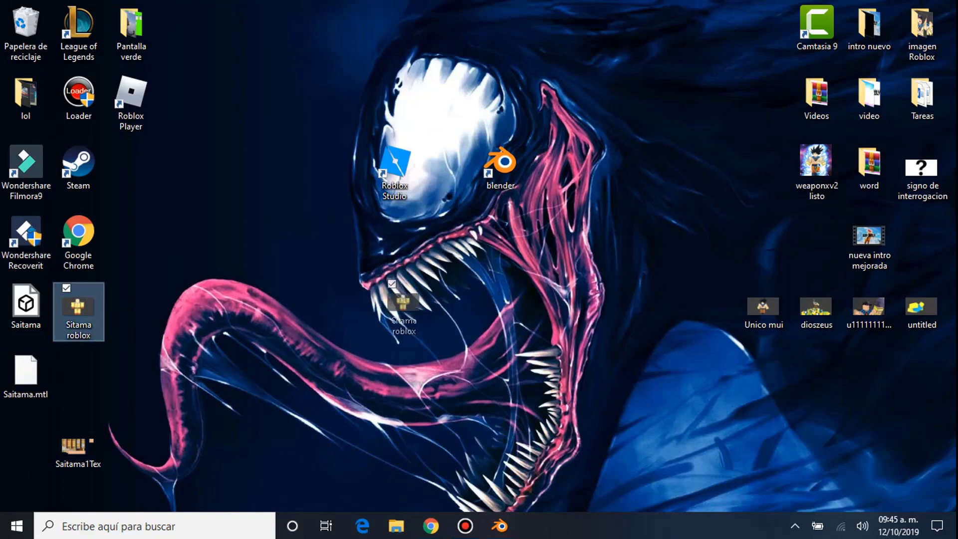
{"action": "left_click_drag", "start_coordinate": [78, 330], "coordinate": [553, 331]}
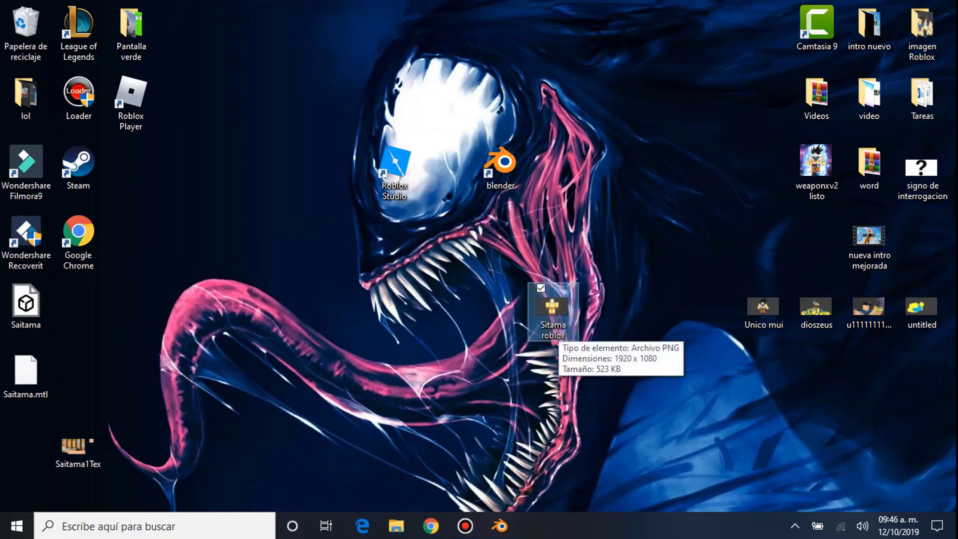